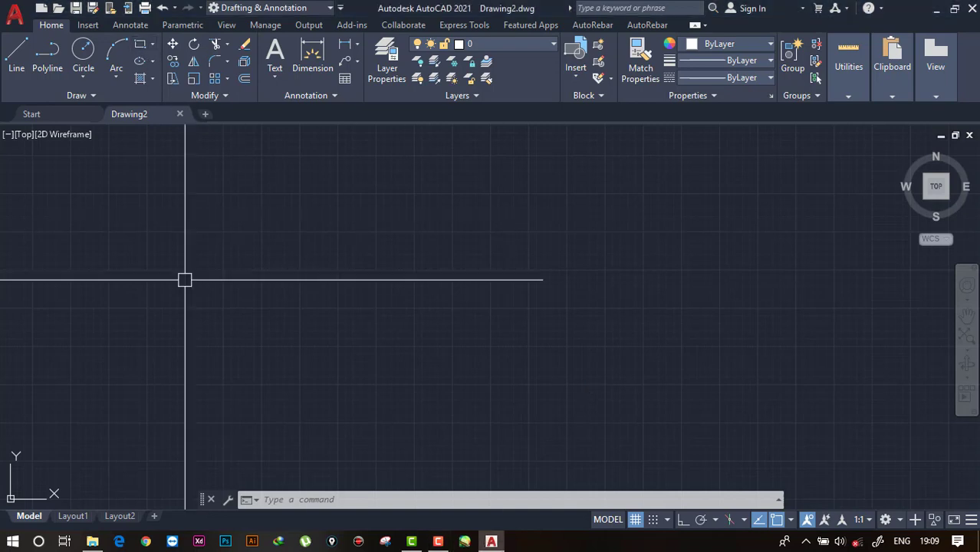
# - Draw a rectangular frame with RECTANG by picking two opposite corners
pyautogui.click(141, 45)
pyautogui.click(255, 170)
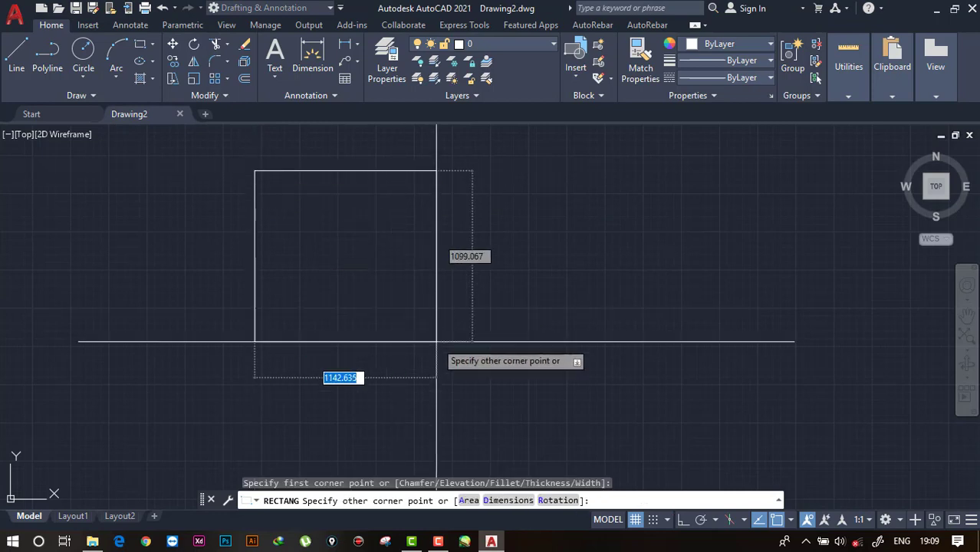
pyautogui.click(721, 454)
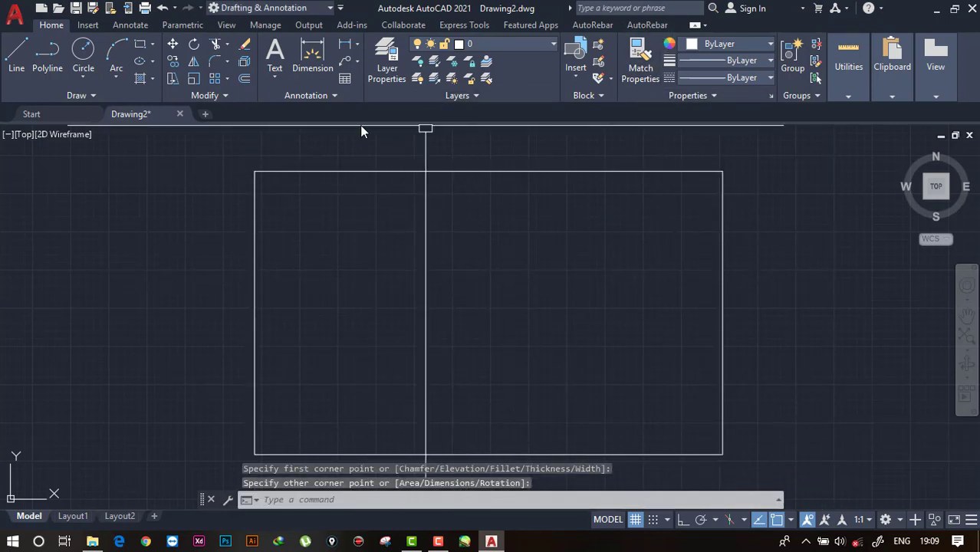
# - Attach the 0_9 image file at the default scale of 1
pyautogui.click(86, 27)
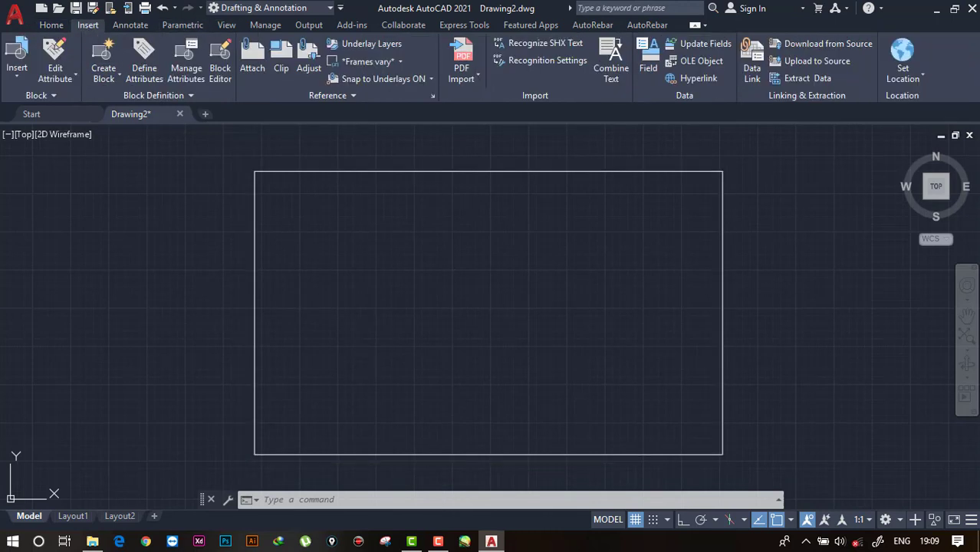
pyautogui.click(248, 65)
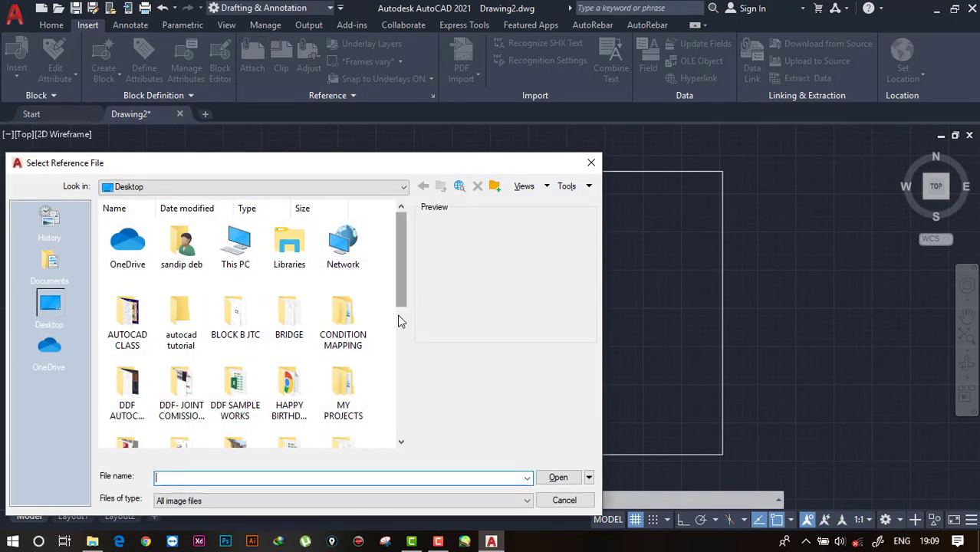
pyautogui.moveTo(398, 292); pyautogui.dragTo(393, 394)
pyautogui.click(127, 322)
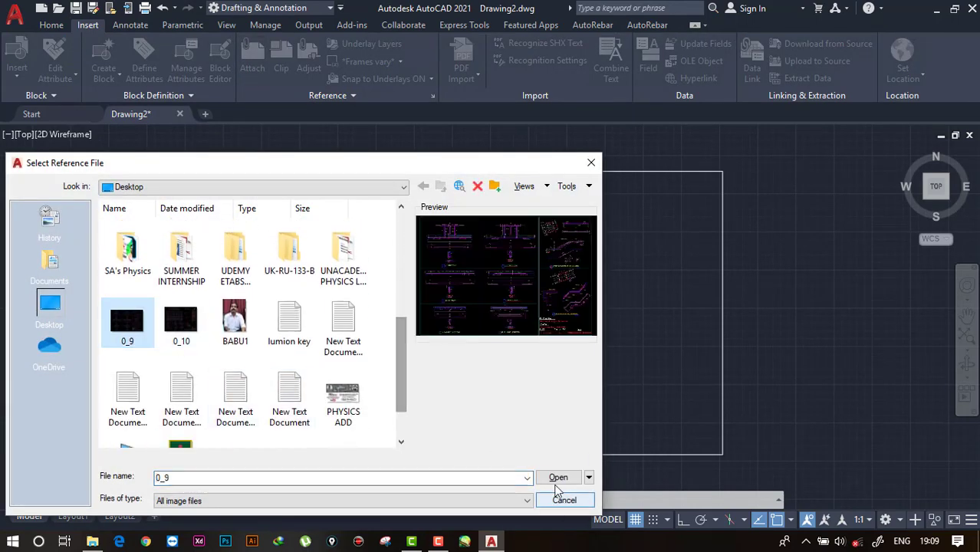
pyautogui.click(553, 478)
pyautogui.click(492, 377)
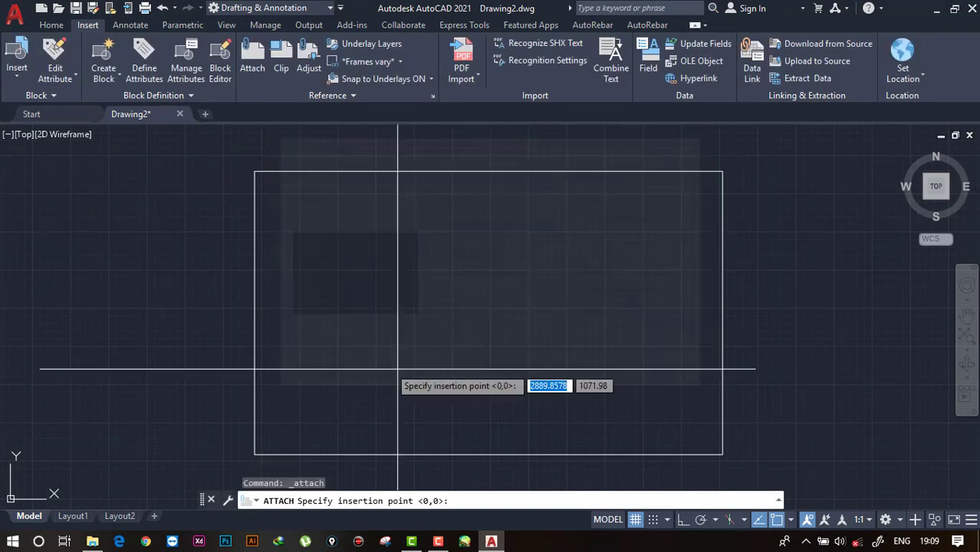
pyautogui.click(292, 272)
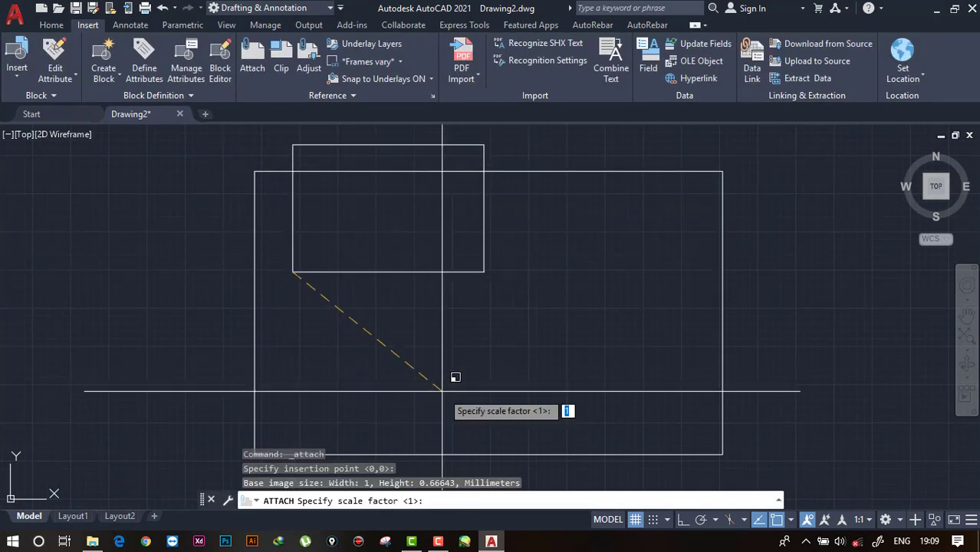
pyautogui.click(466, 271)
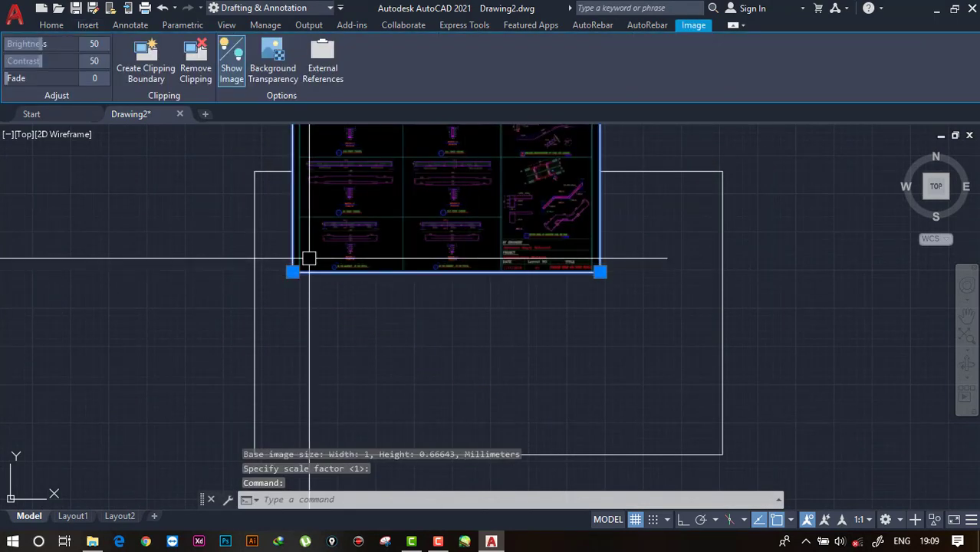
pyautogui.scroll(-2, 386, 249)
# - Move the 0_9 image from its lower-left corner to inside the rectangle
pyautogui.click(53, 26)
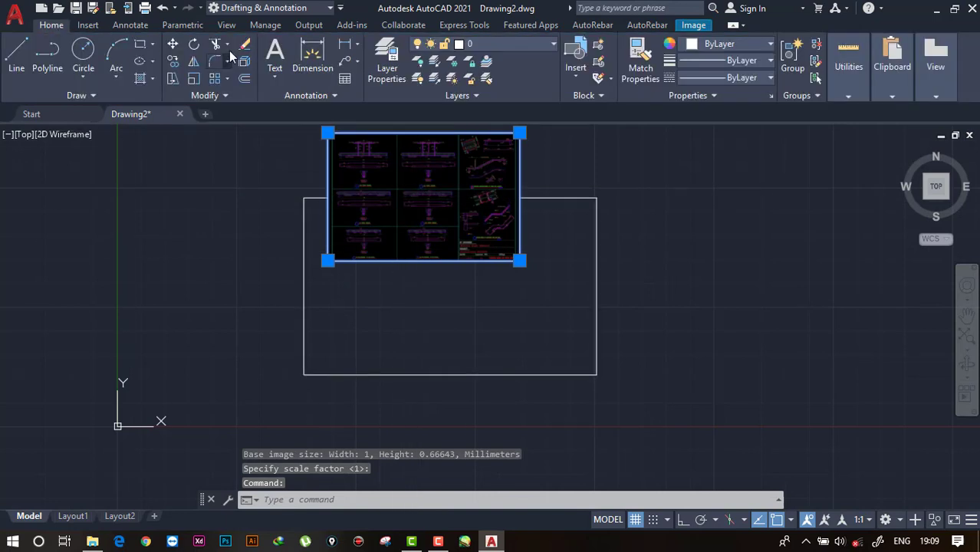
pyautogui.click(173, 43)
pyautogui.click(327, 260)
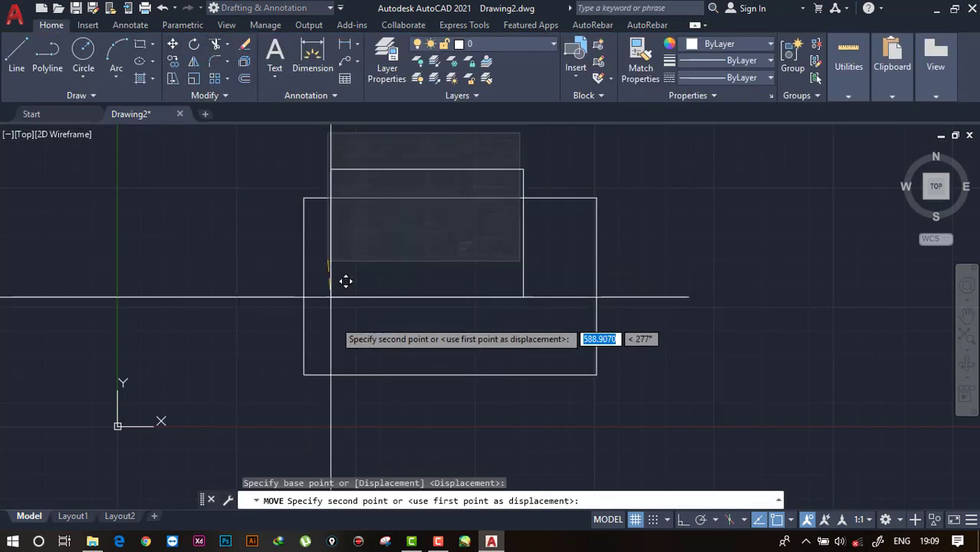
pyautogui.click(312, 332)
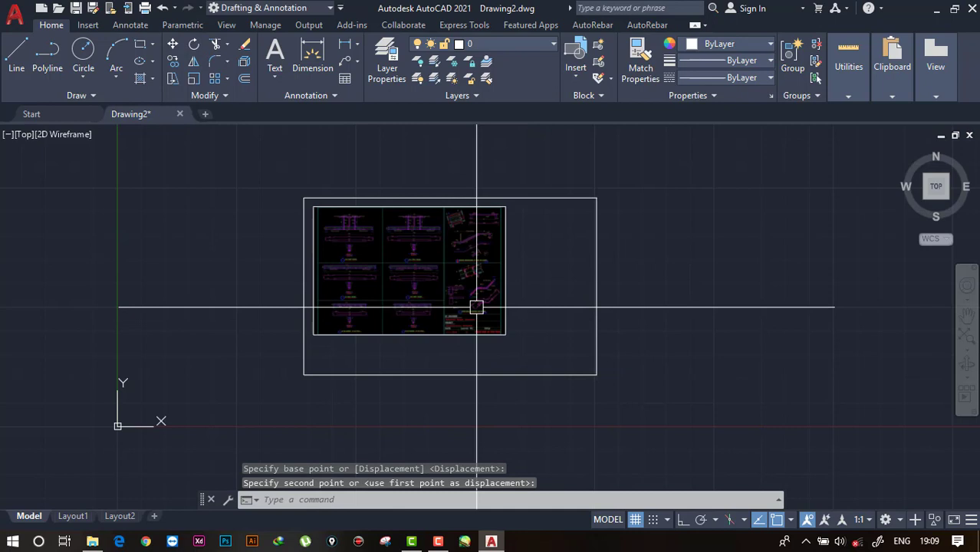
pyautogui.scroll(2, 476, 306)
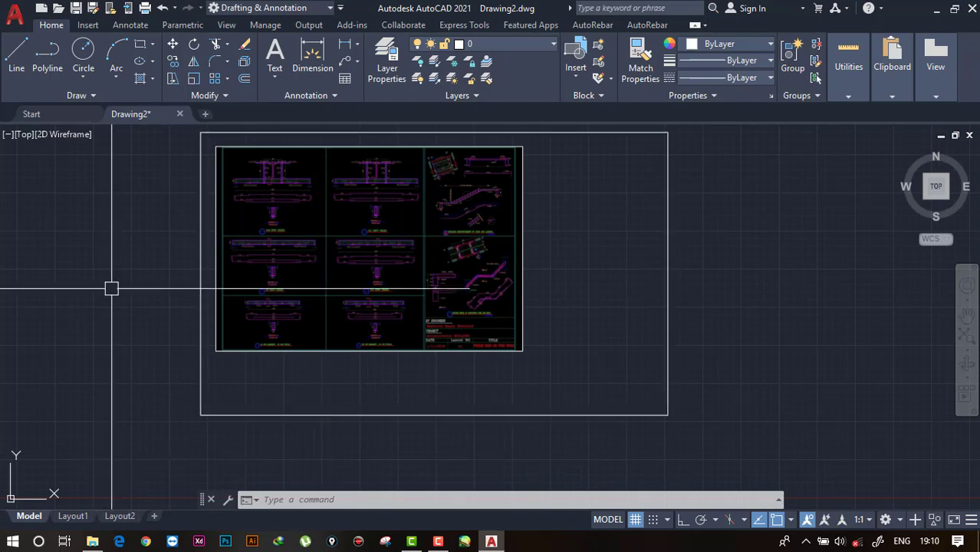
# - Save Drawing2.dwg into Desktop\autocad tutorial and close the drawing
pyautogui.click(11, 23)
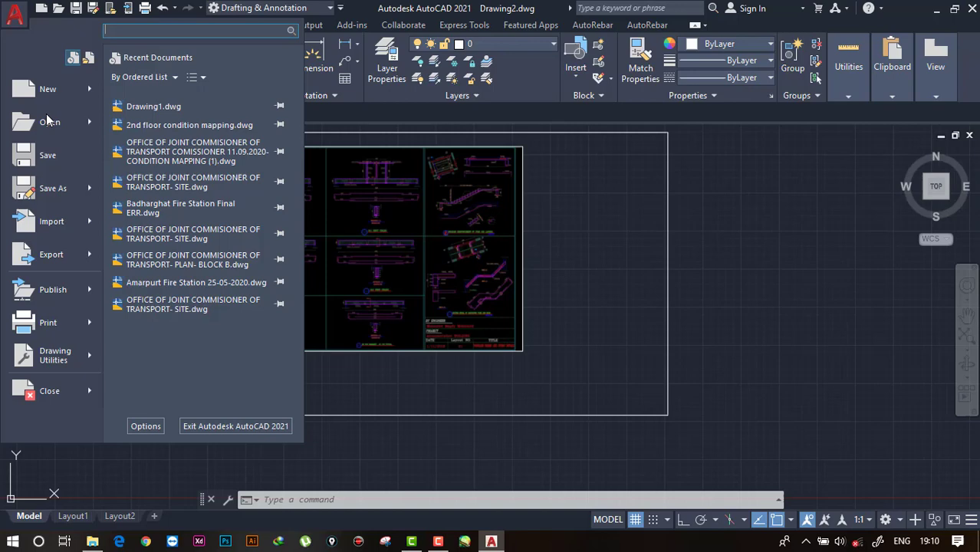
pyautogui.click(58, 161)
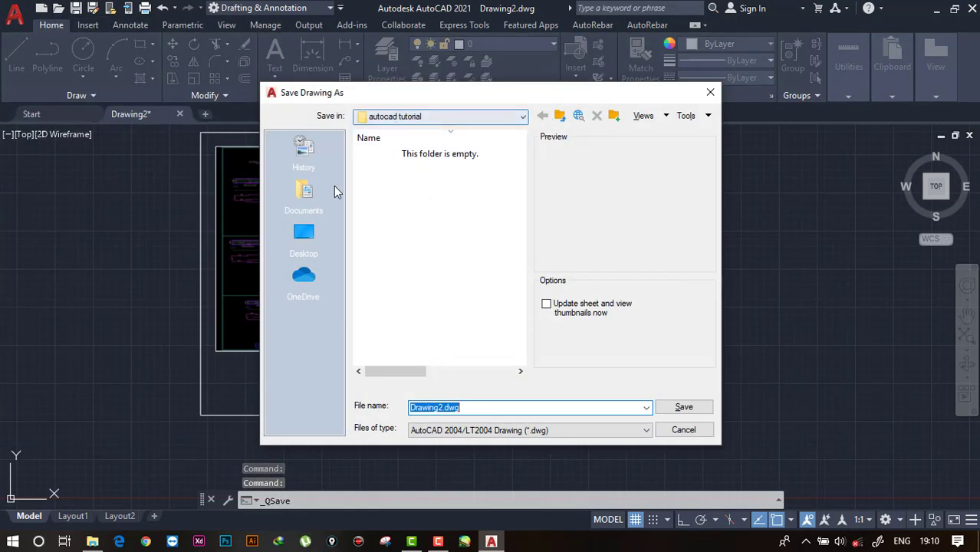
pyautogui.click(305, 238)
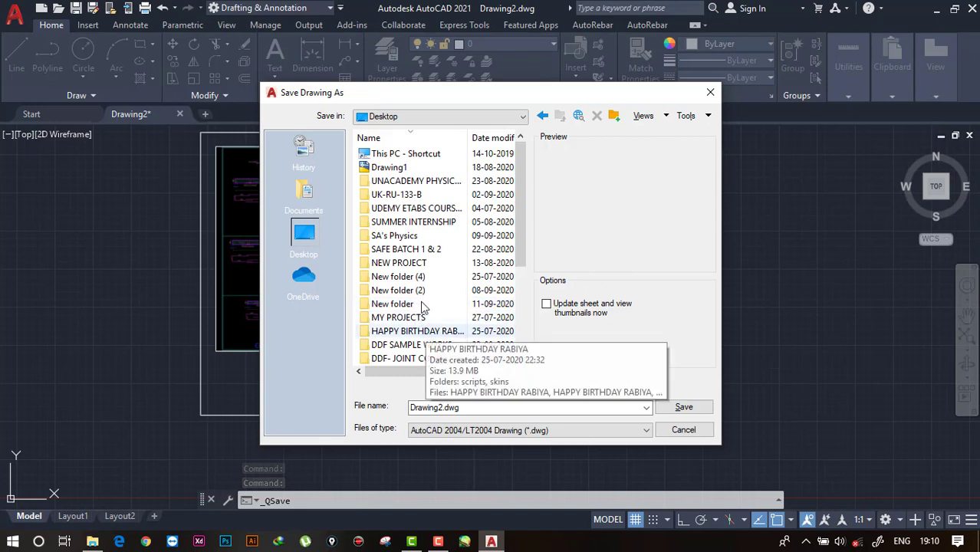
pyautogui.scroll(-1, 398, 253)
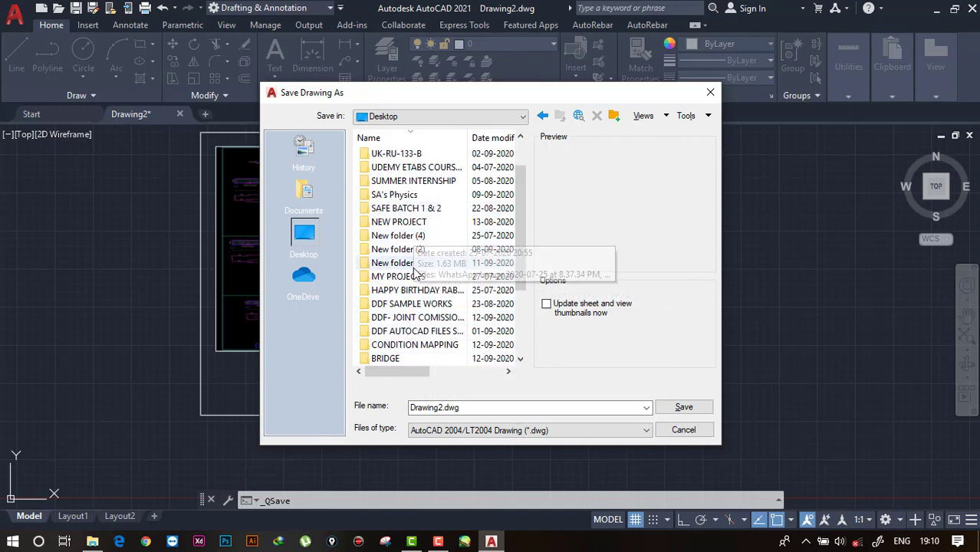
pyautogui.scroll(1, 418, 262)
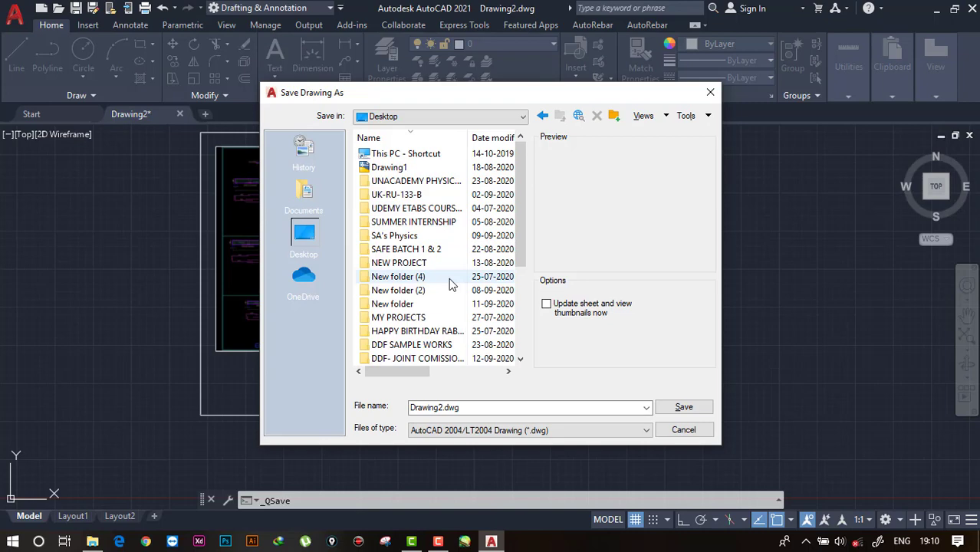
pyautogui.moveTo(520, 258); pyautogui.dragTo(523, 294)
pyautogui.scroll(-2, 460, 291)
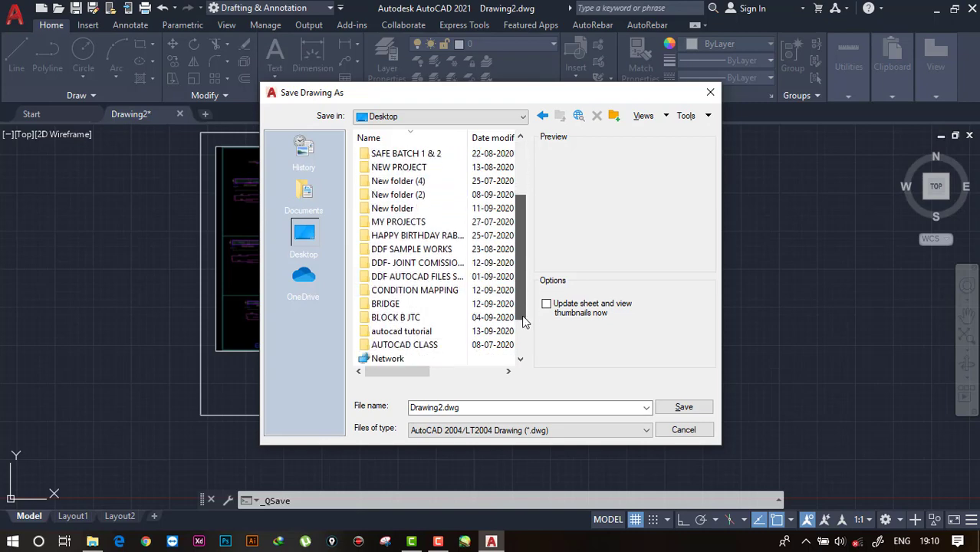
pyautogui.scroll(-1, 410, 297)
pyautogui.doubleClick(399, 301)
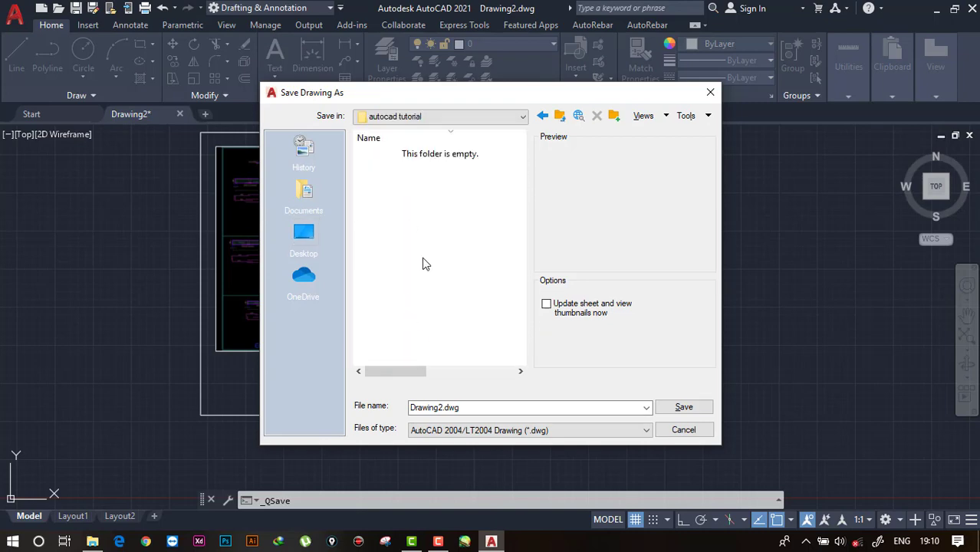
pyautogui.click(701, 409)
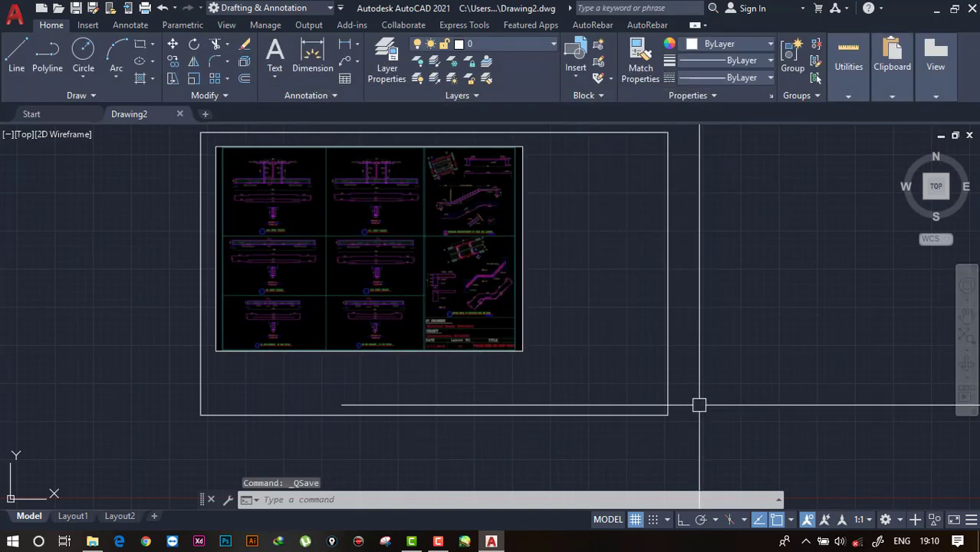
pyautogui.click(180, 115)
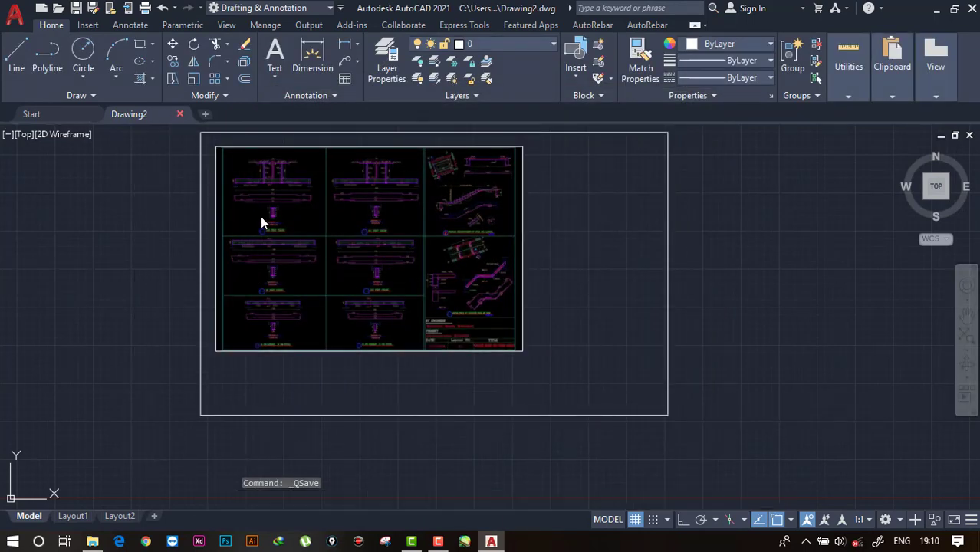
# - Cut the 0_9 and 0_10 images from the Desktop and paste them into New Volume (E:)
pyautogui.click(932, 10)
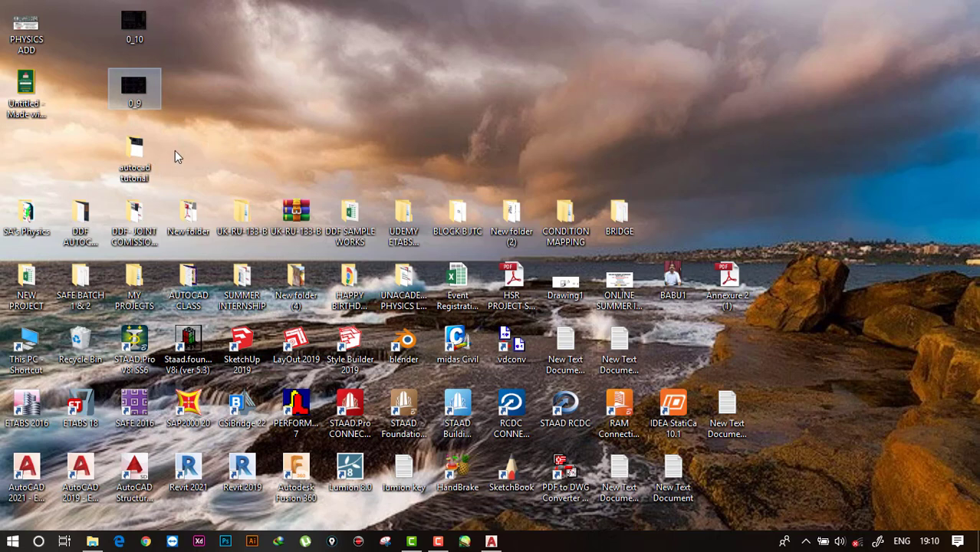
pyautogui.moveTo(213, 112)
pyautogui.mouseDown()
pyautogui.moveTo(111, 23)
pyautogui.moveTo(193, 58)
pyautogui.moveTo(131, 61)
pyautogui.moveTo(111, 12)
pyautogui.mouseUp()
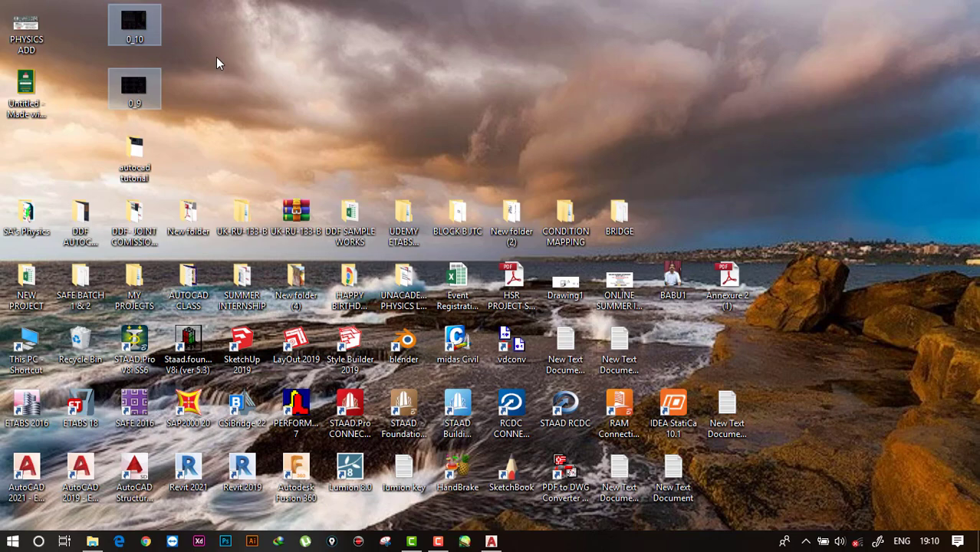
pyautogui.hotkey('ctrl', 'x')
pyautogui.click(92, 541)
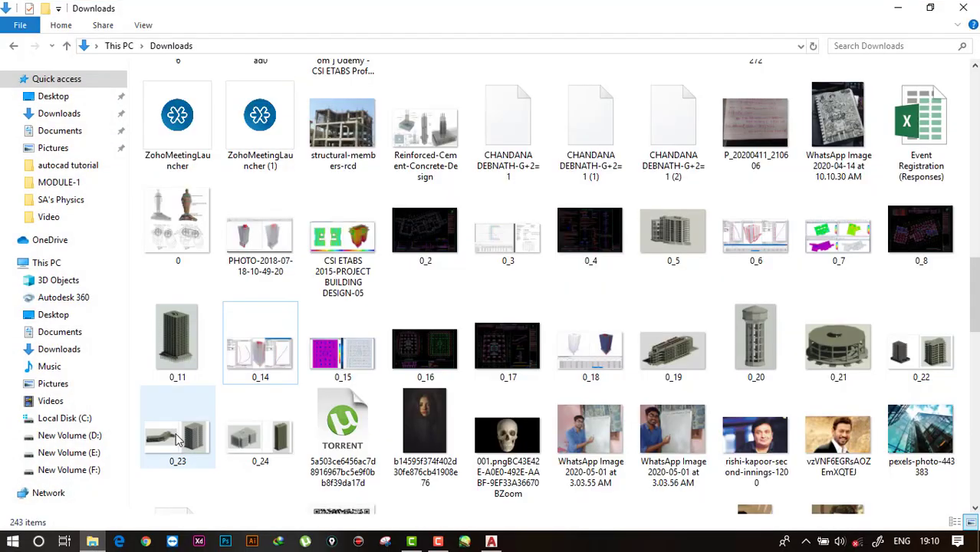
pyautogui.click(92, 452)
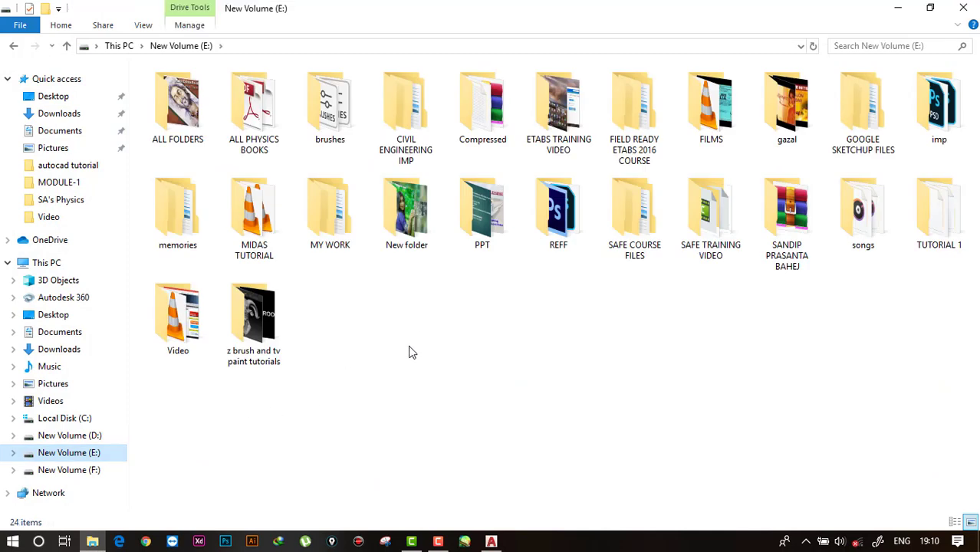
pyautogui.hotkey('ctrl', 'v')
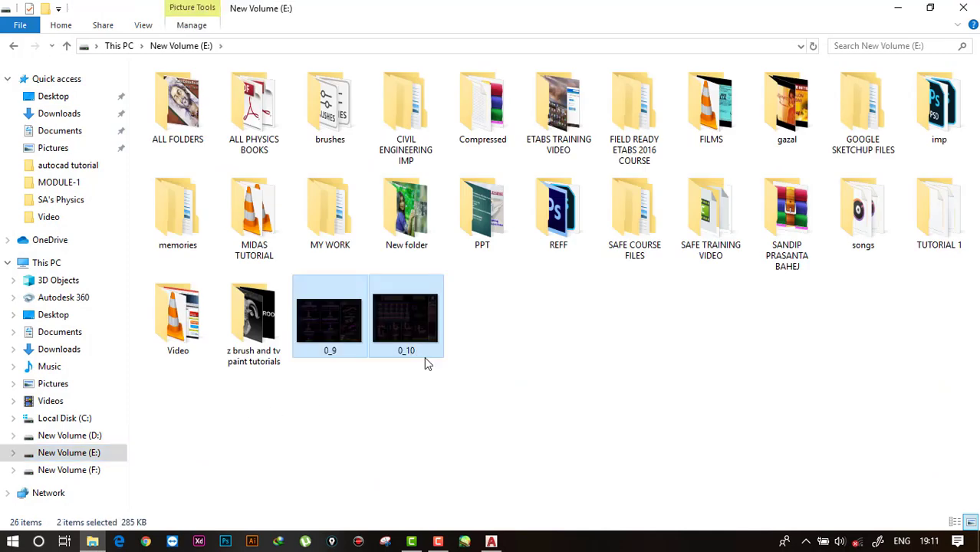
pyautogui.click(893, 7)
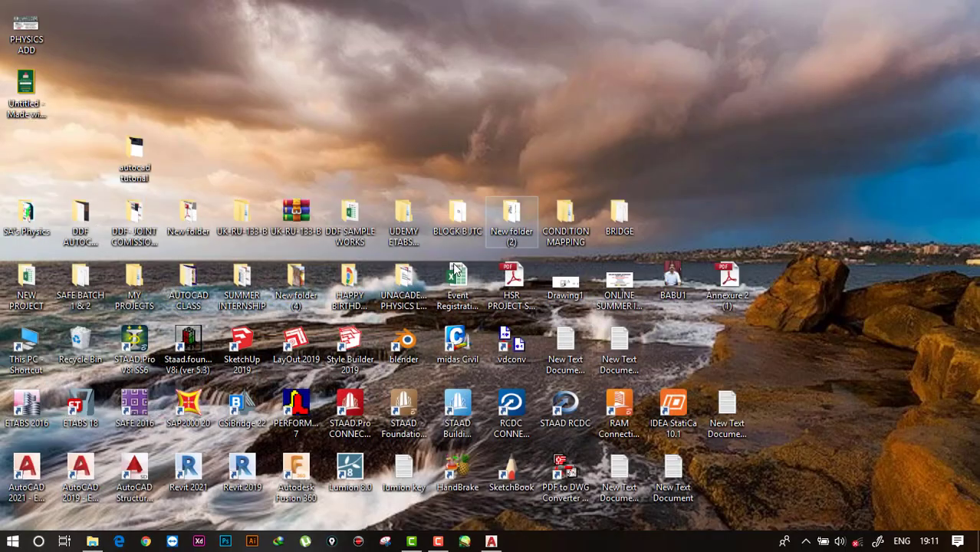
# - Reopen Drawing2 and delete its missing ..\0_9.jpg image placeholder
pyautogui.click(493, 541)
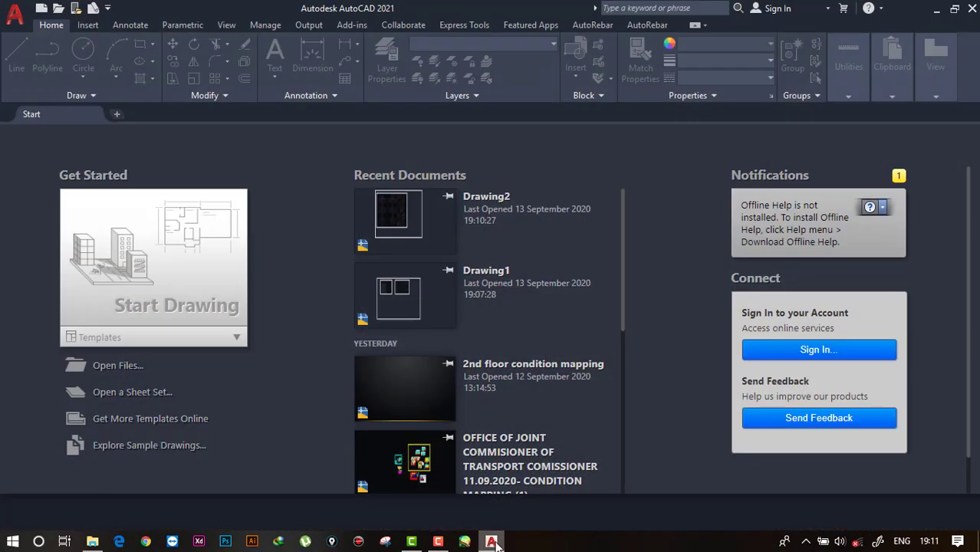
pyautogui.click(120, 368)
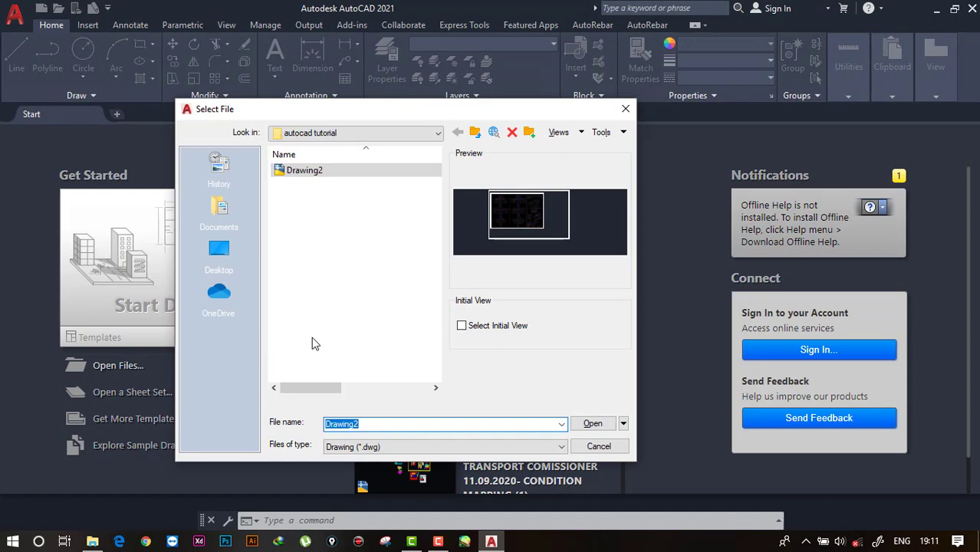
pyautogui.click(324, 175)
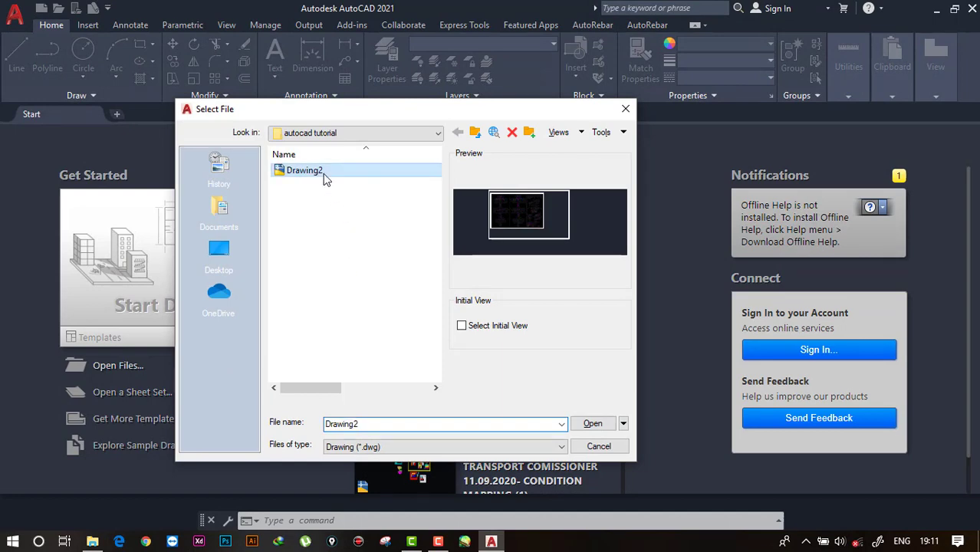
pyautogui.click(595, 426)
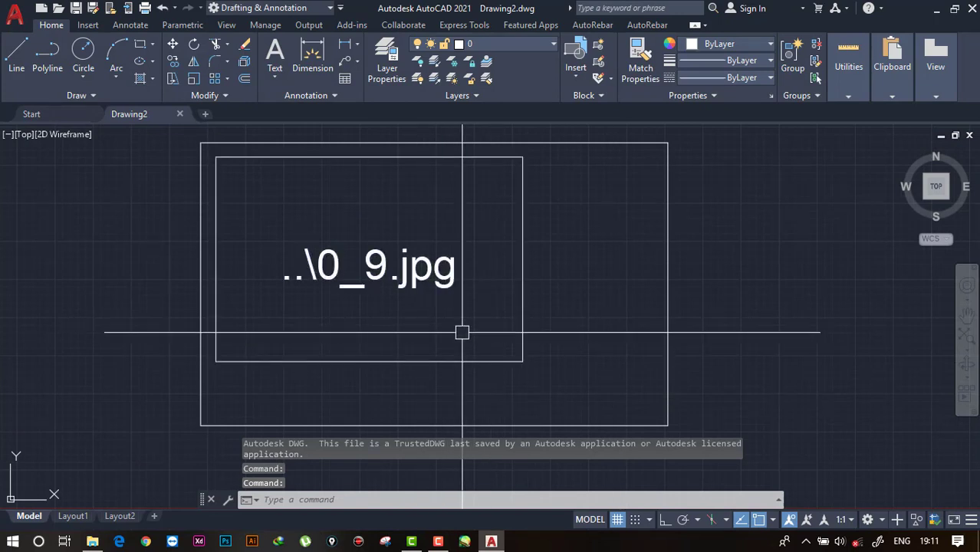
pyautogui.scroll(-2, 407, 249)
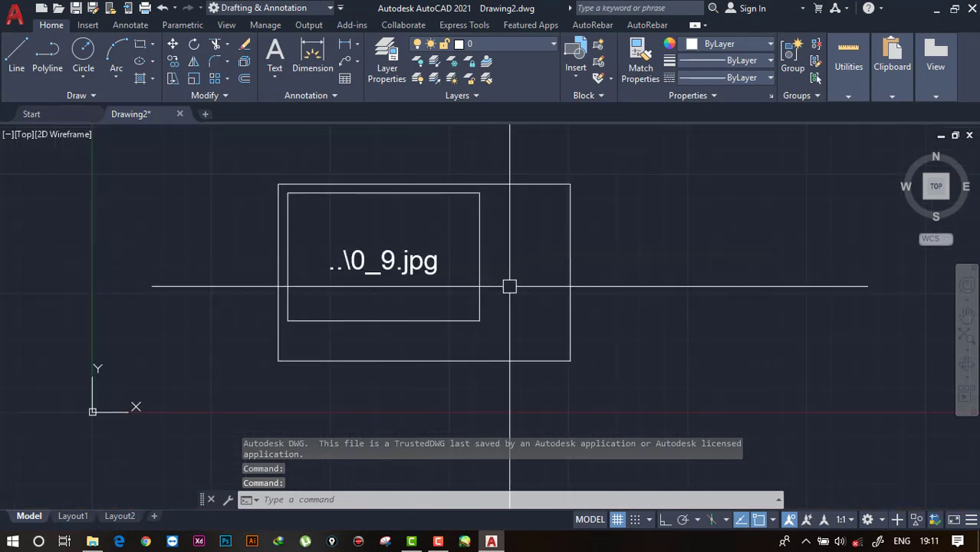
pyautogui.scroll(2, 423, 264)
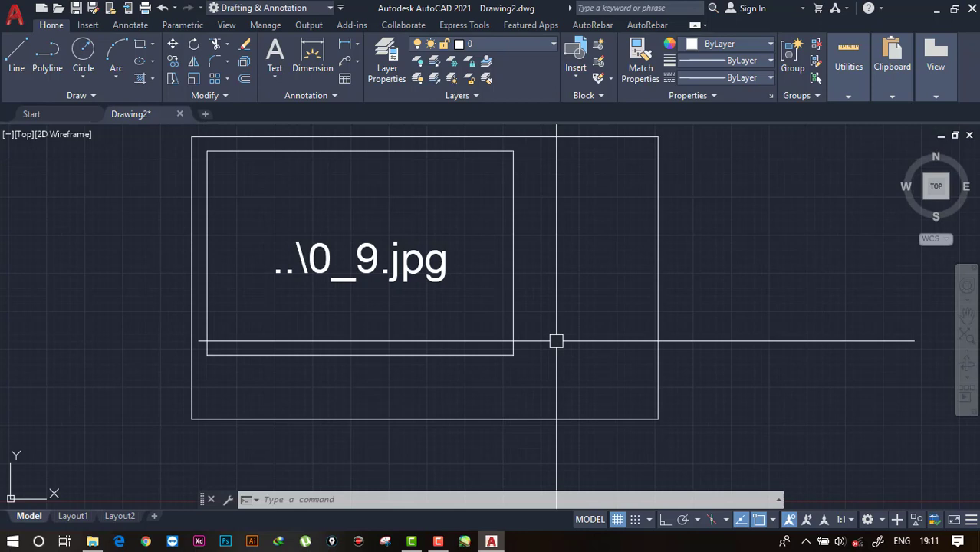
pyautogui.click(513, 322)
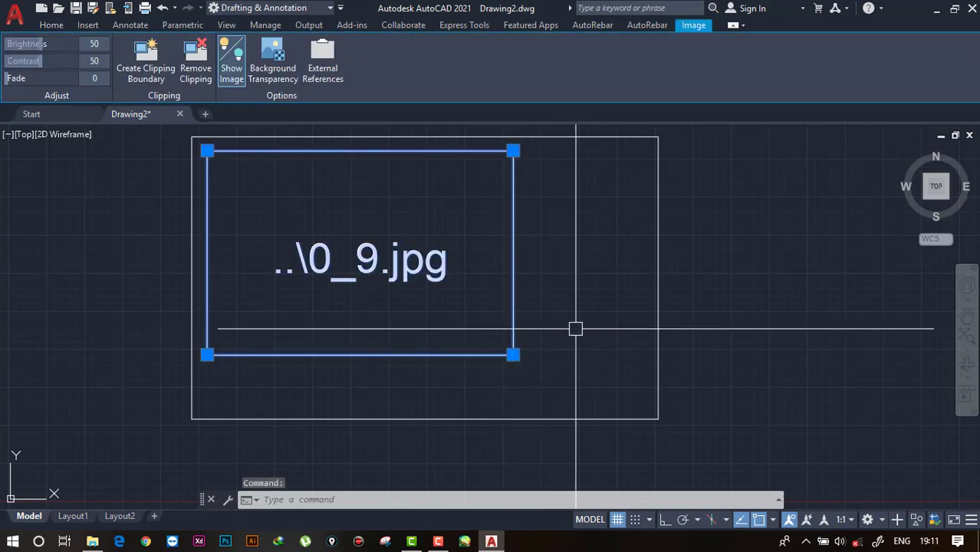
pyautogui.press('Delete')
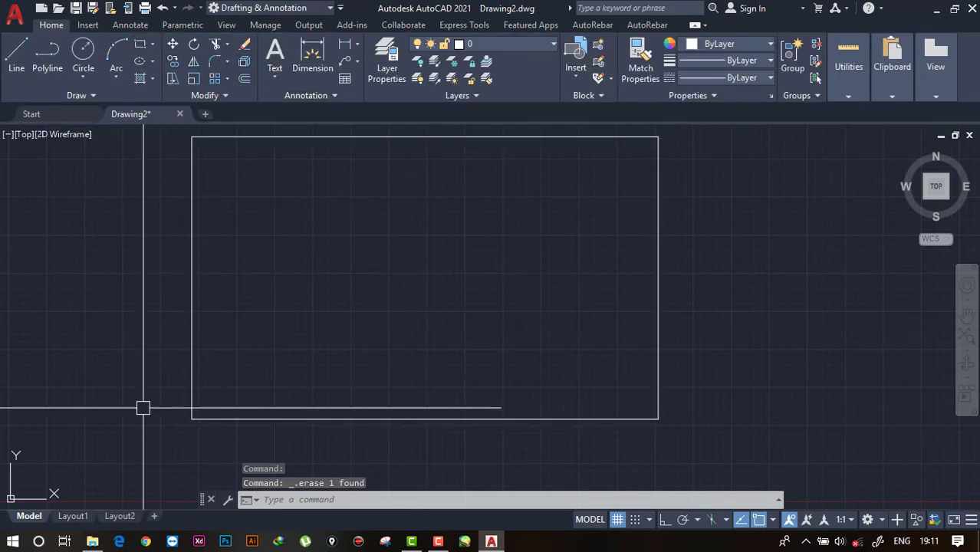
# - Copy only the 0_9 image from New Volume (E:) back onto the Desktop
pyautogui.click(936, 9)
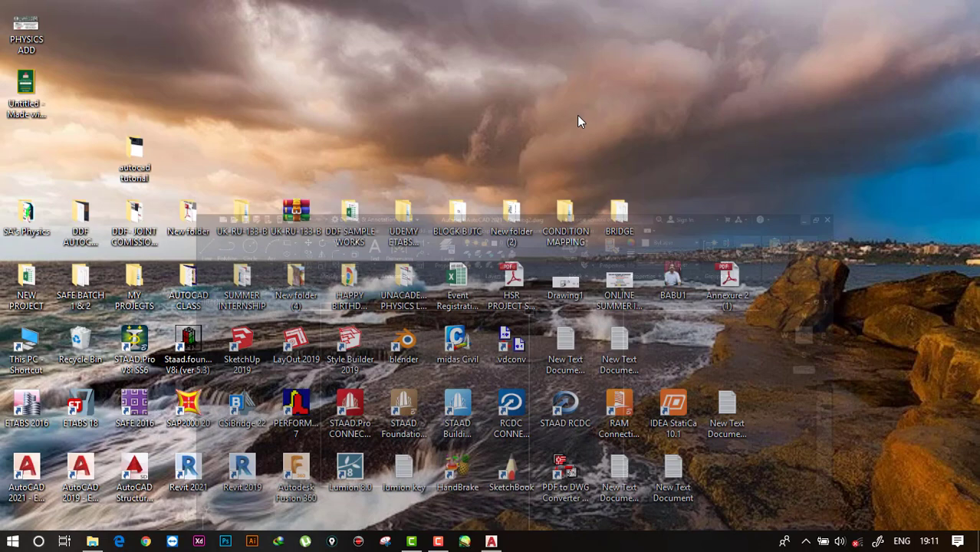
pyautogui.click(92, 541)
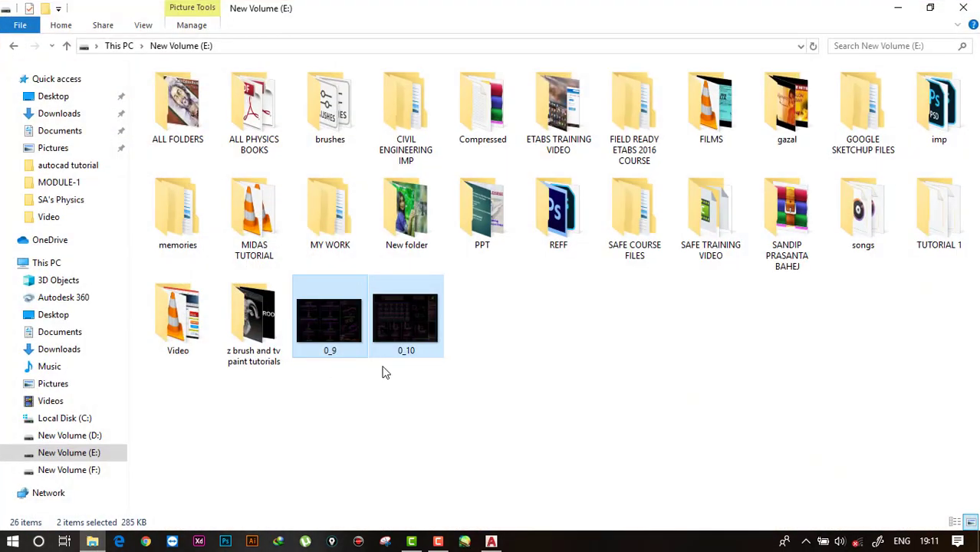
pyautogui.click(329, 354)
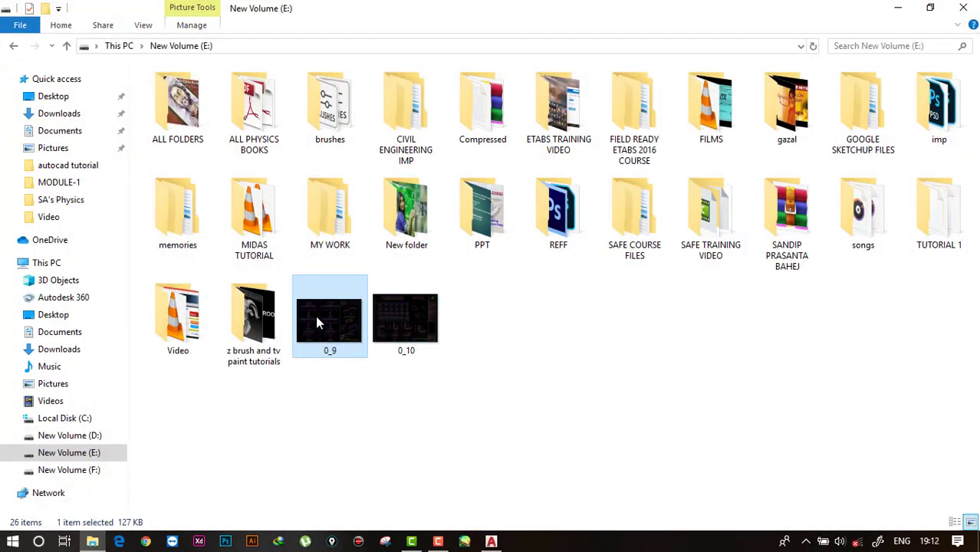
pyautogui.click(895, 8)
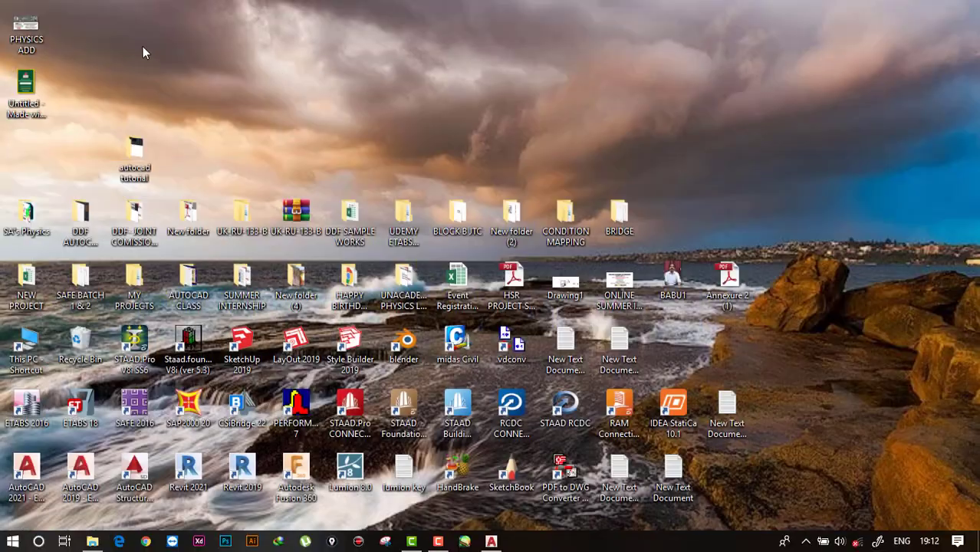
pyautogui.rightClick(143, 47)
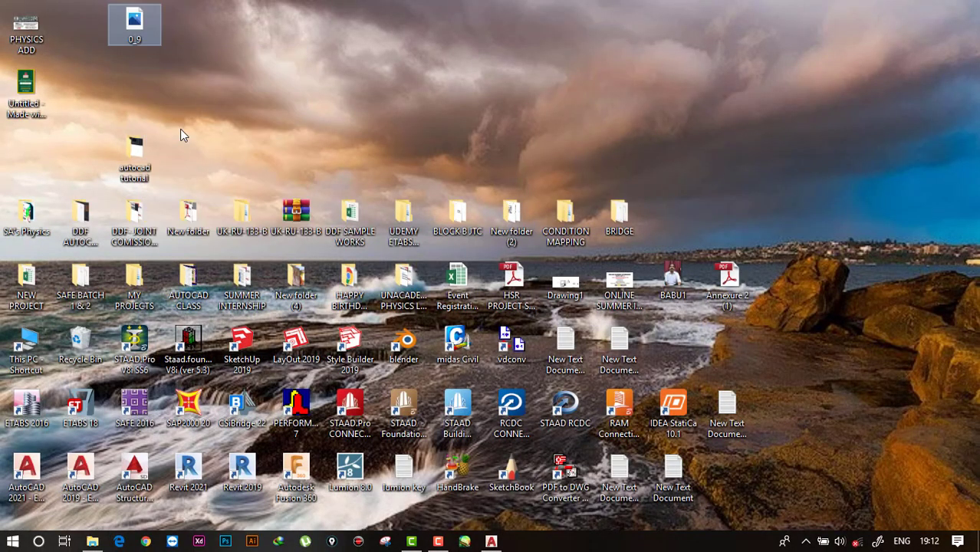
pyautogui.click(200, 90)
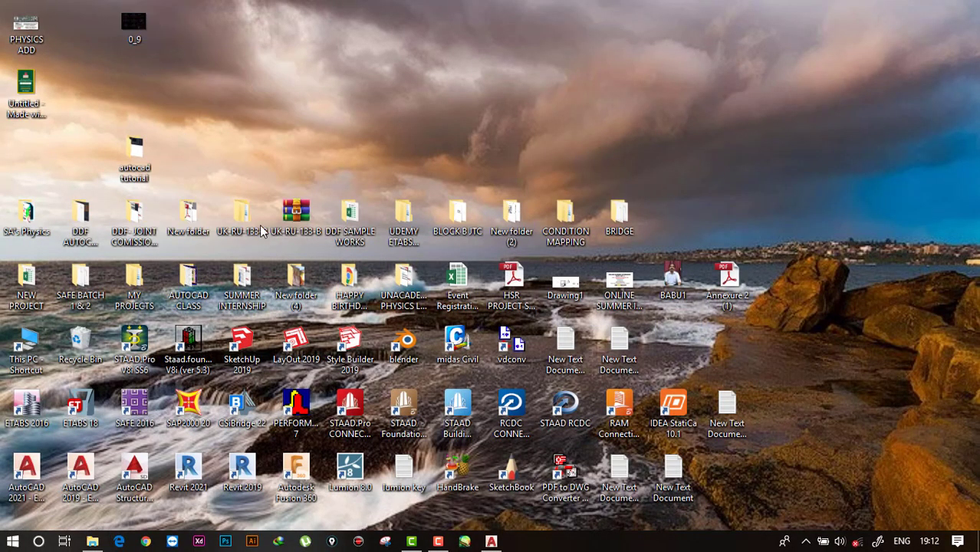
pyautogui.click(491, 541)
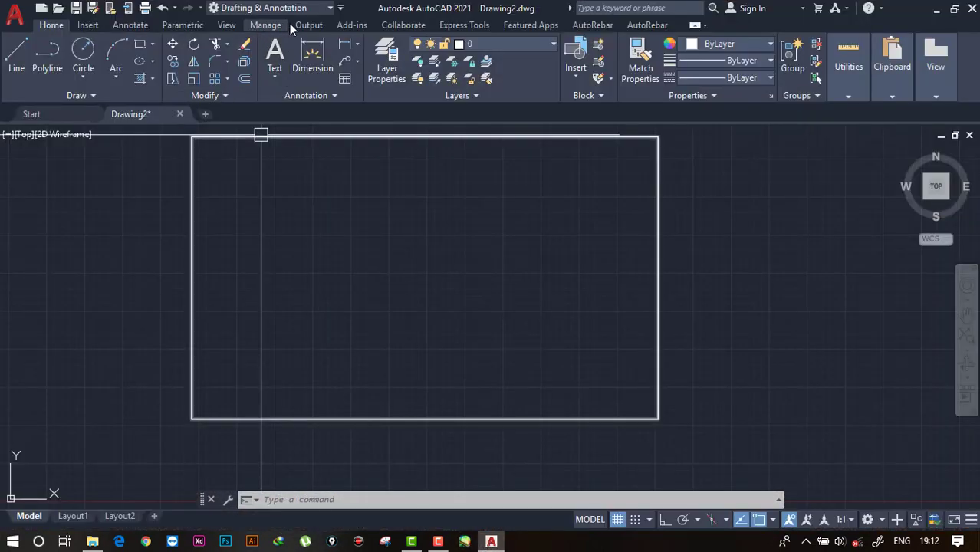
pyautogui.click(84, 26)
pyautogui.click(252, 60)
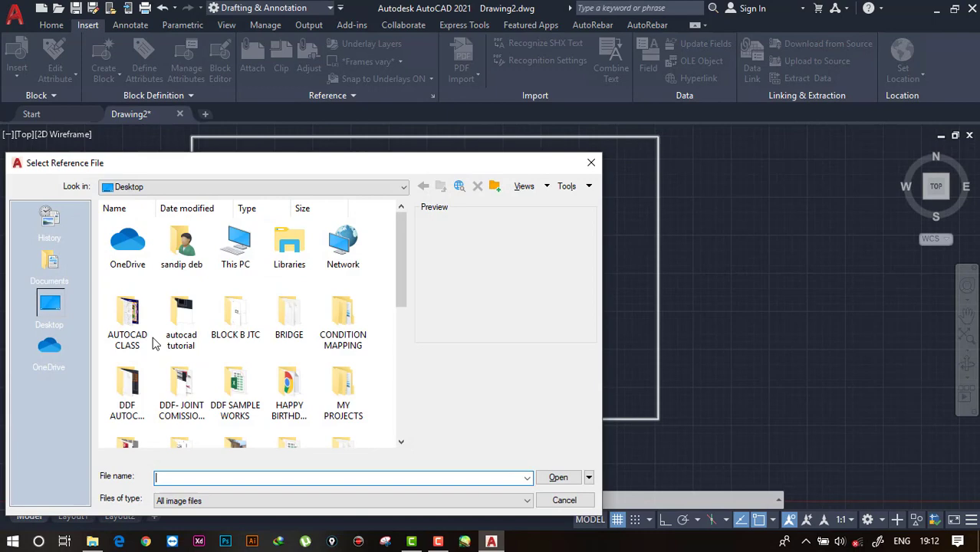
pyautogui.scroll(-5, 146, 375)
pyautogui.click(132, 272)
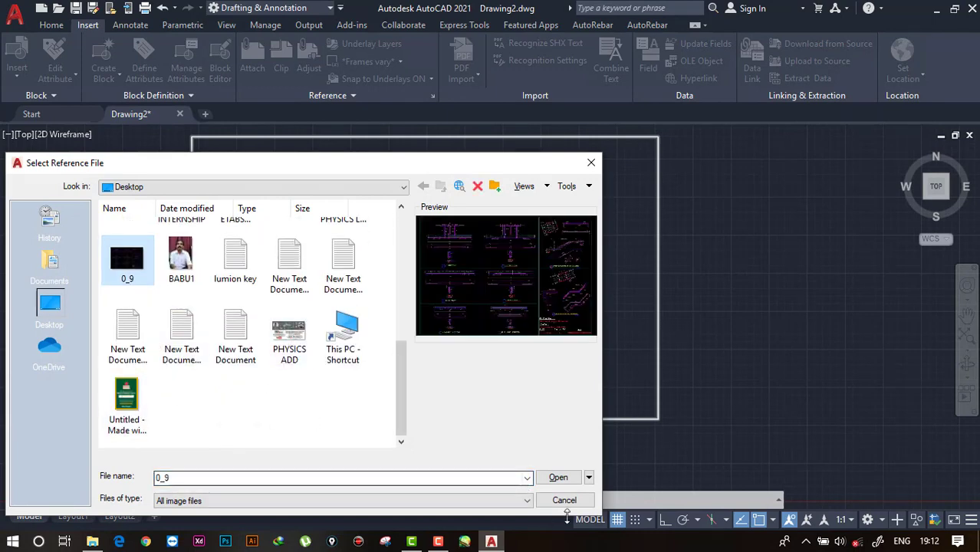
pyautogui.click(558, 477)
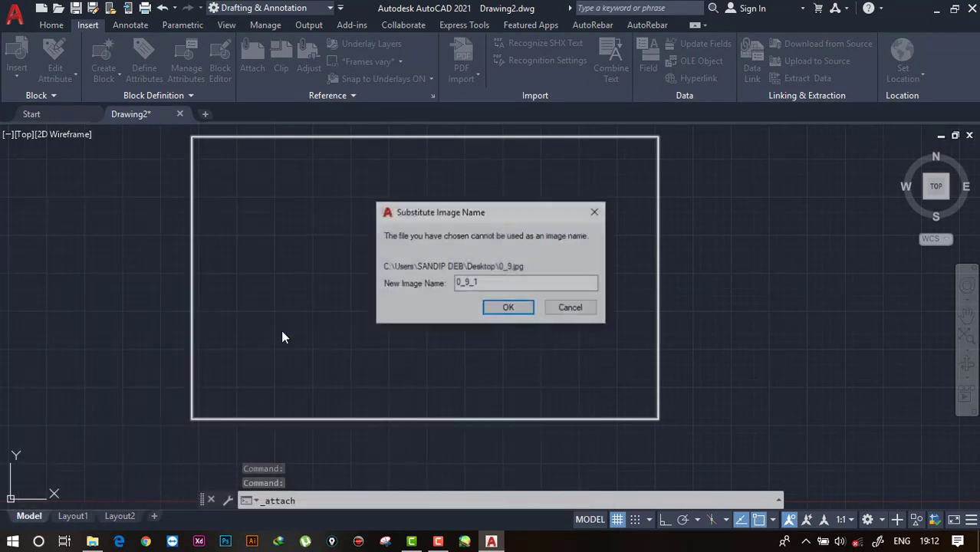
pyautogui.click(504, 308)
pyautogui.click(495, 377)
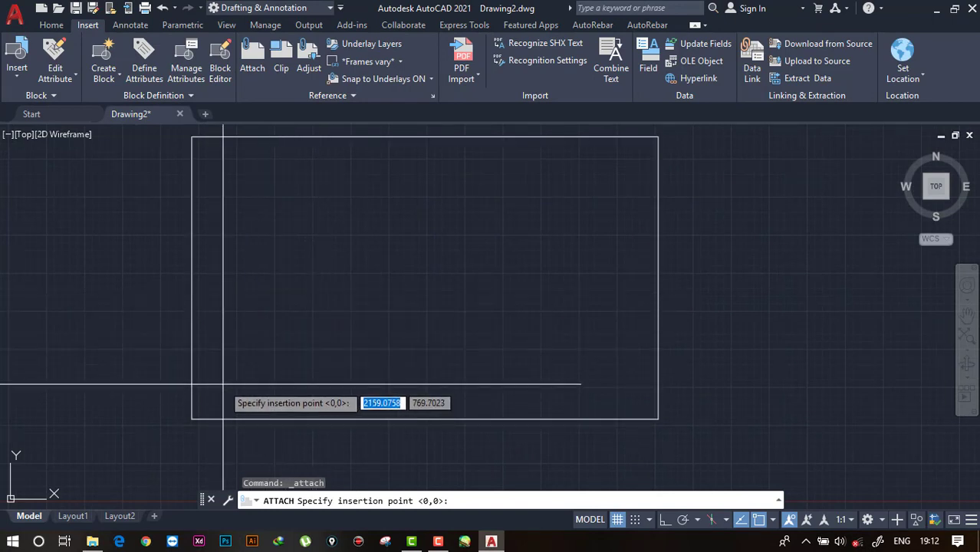
pyautogui.click(223, 385)
pyautogui.scroll(-2, 110, 400)
pyautogui.moveTo(110, 400); pyautogui.dragTo(197, 343, button='middle')
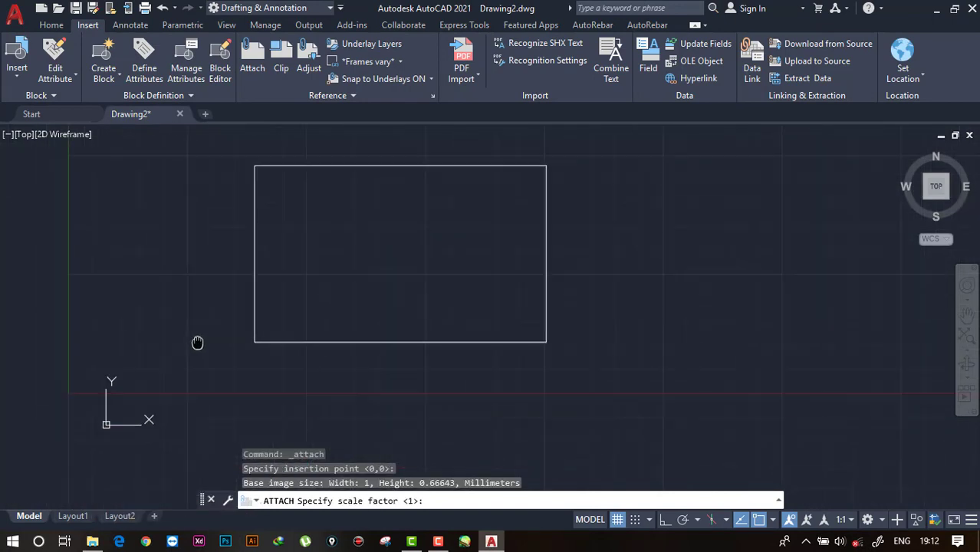
pyautogui.click(95, 410)
pyautogui.scroll(2, 379, 211)
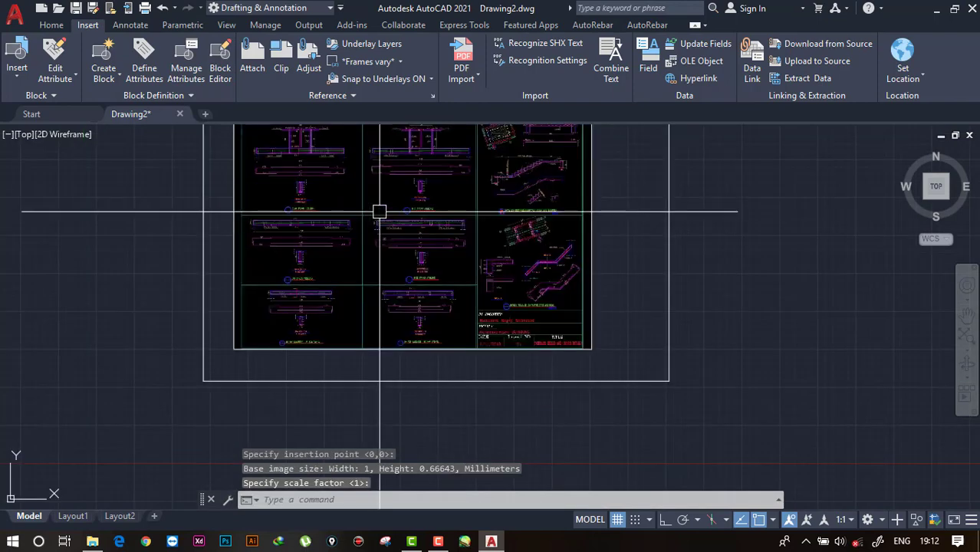
pyautogui.moveTo(379, 212); pyautogui.dragTo(387, 271, button='middle')
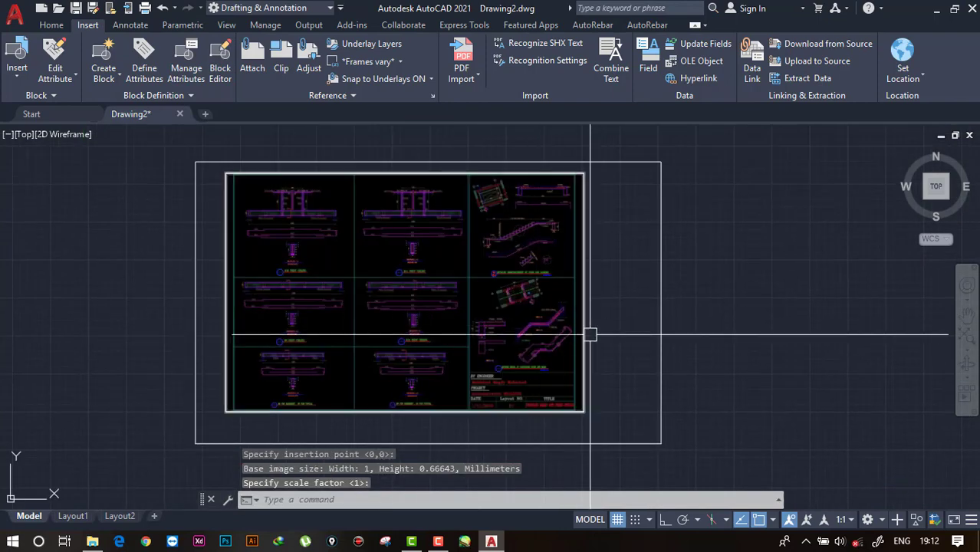
pyautogui.moveTo(580, 332); pyautogui.dragTo(571, 298, button='middle')
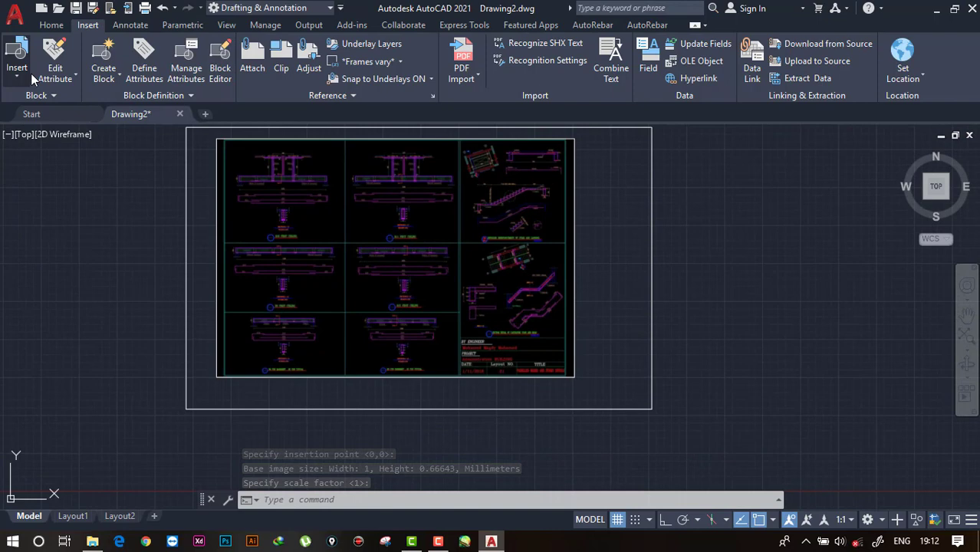
pyautogui.click(15, 14)
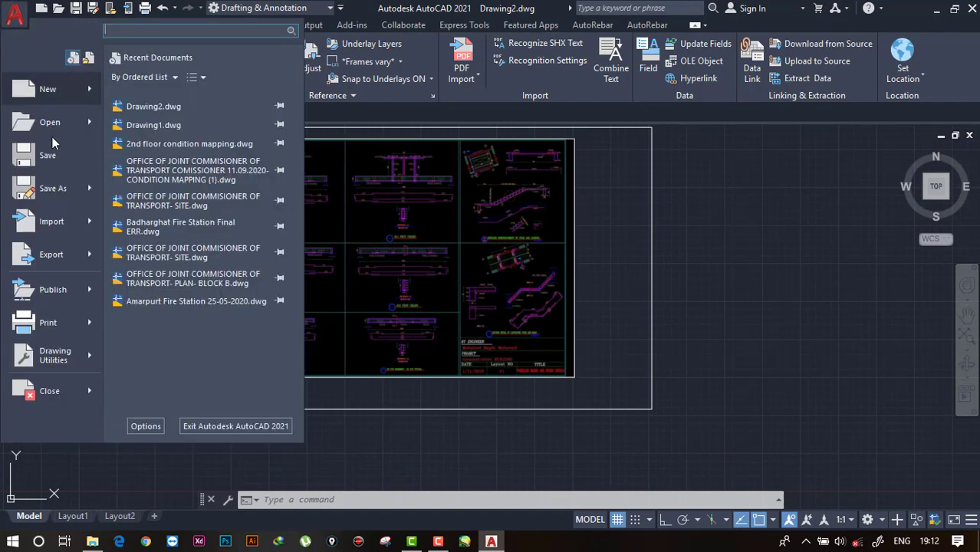
pyautogui.click(52, 165)
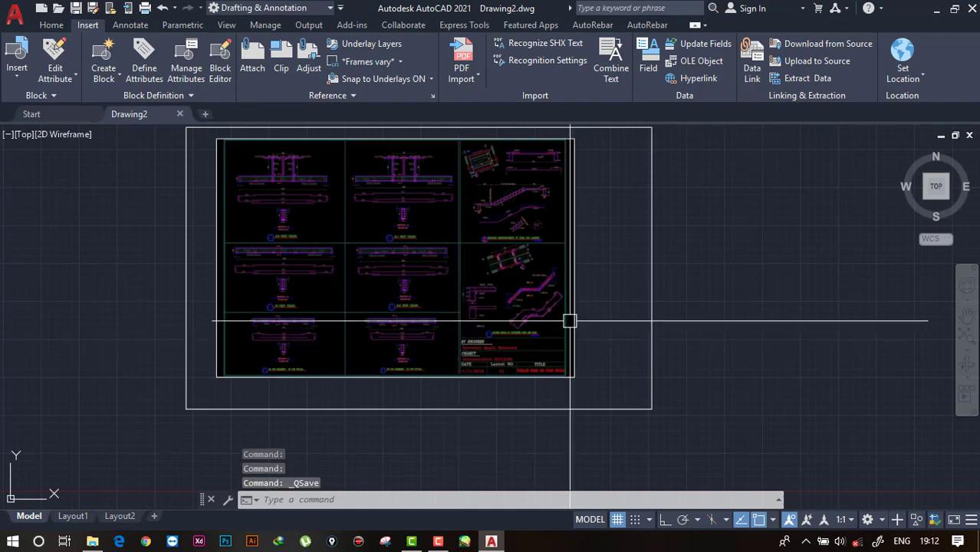
pyautogui.moveTo(568, 319); pyautogui.dragTo(590, 354, button='middle')
pyautogui.scroll(2, 511, 315)
pyautogui.scroll(-2, 567, 322)
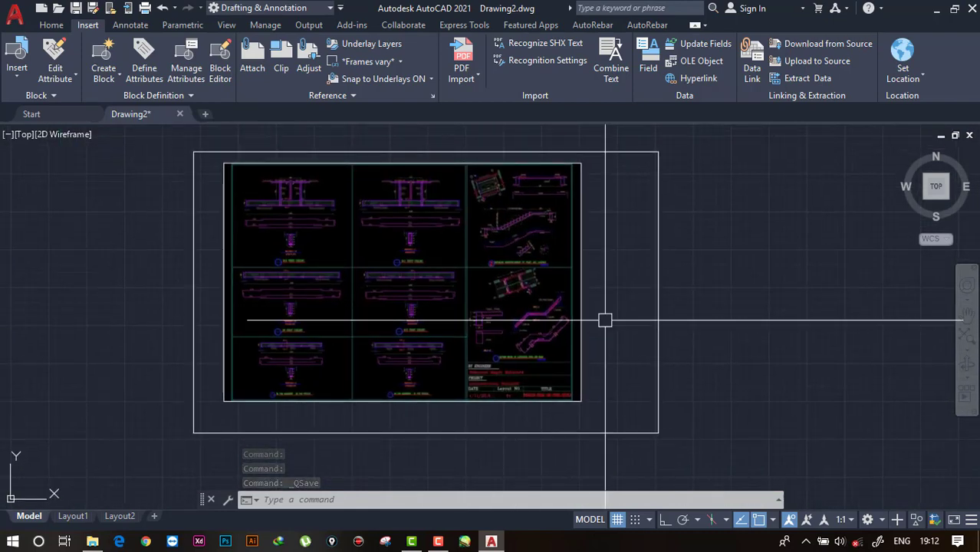
# - Launch ETRANSMIT for Drawing2, agreeing to save the drawing first
pyautogui.hotkey('ctrl', 's')
pyautogui.write('E')
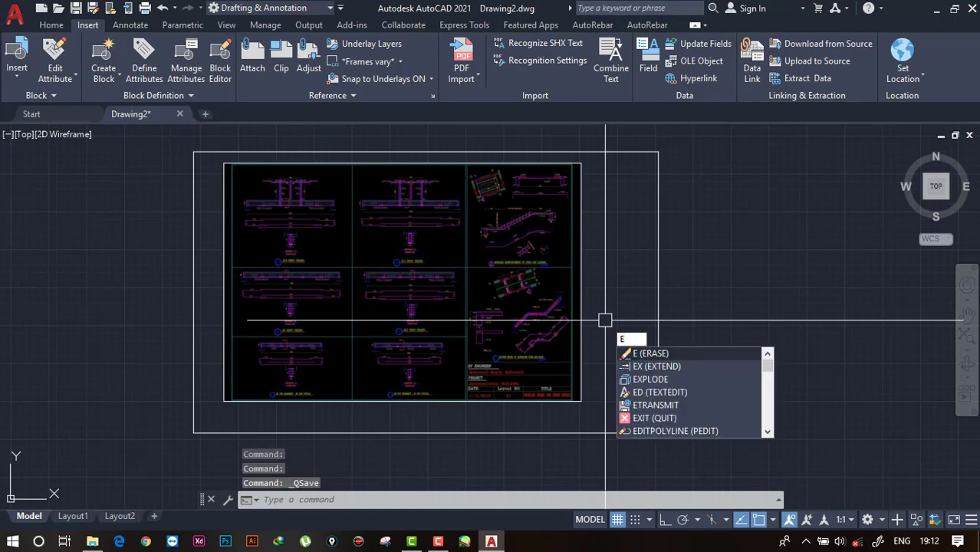
pyautogui.write('tra')
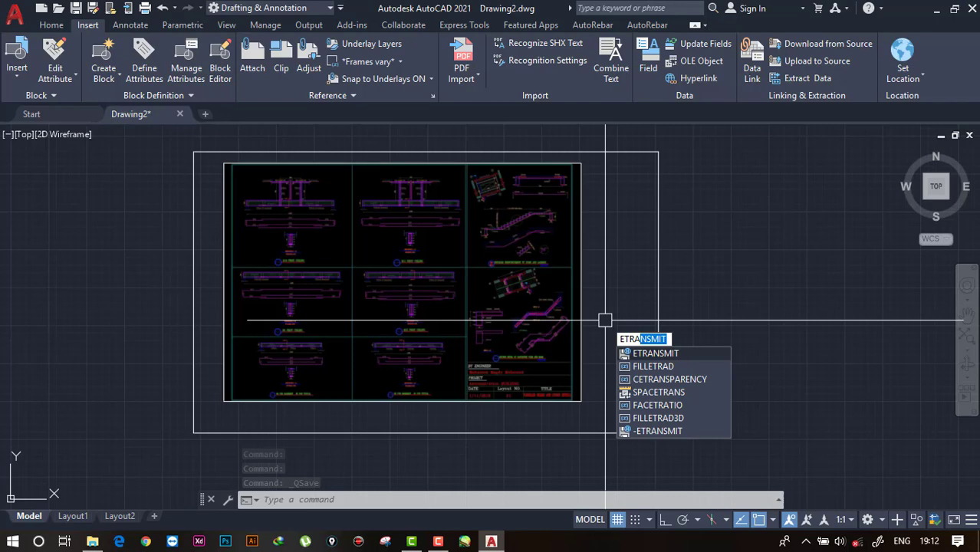
pyautogui.write('nsm')
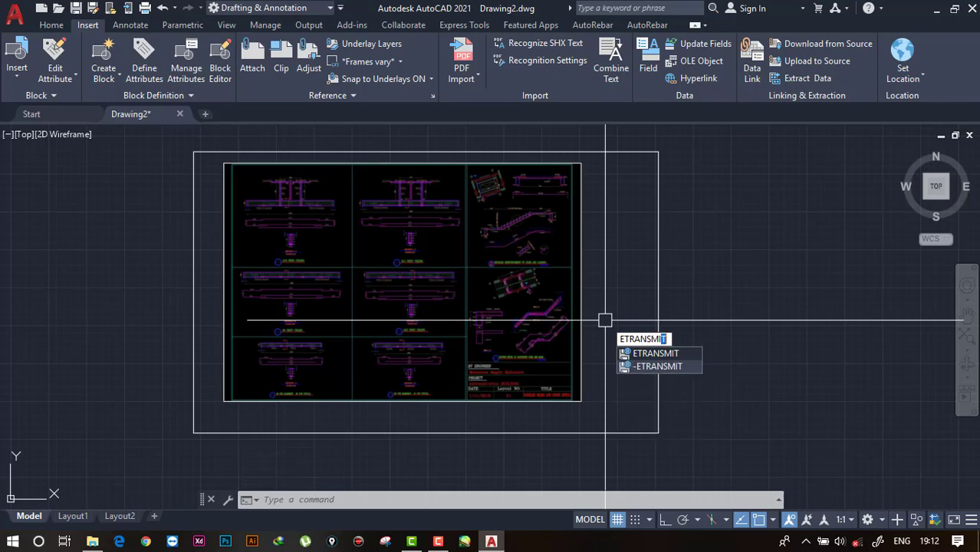
pyautogui.press('Return')
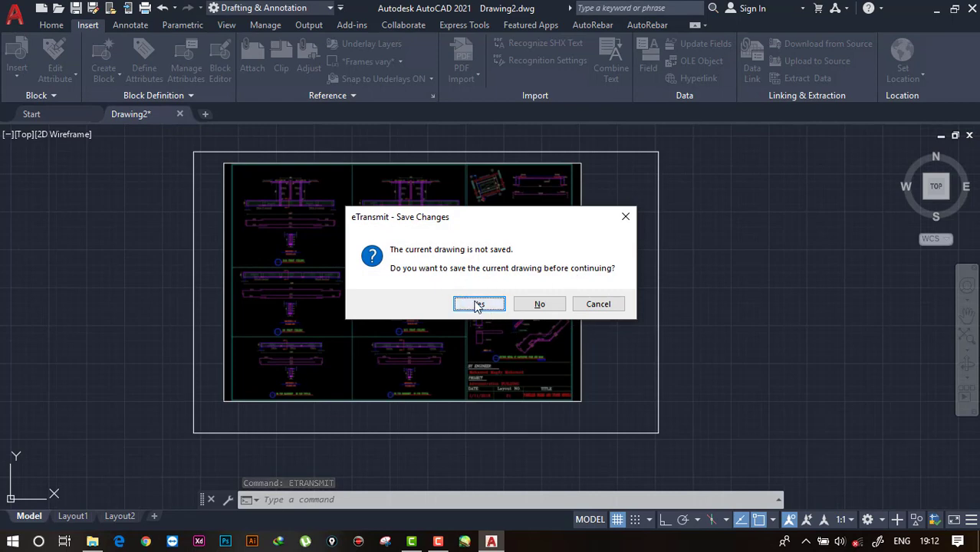
pyautogui.click(472, 302)
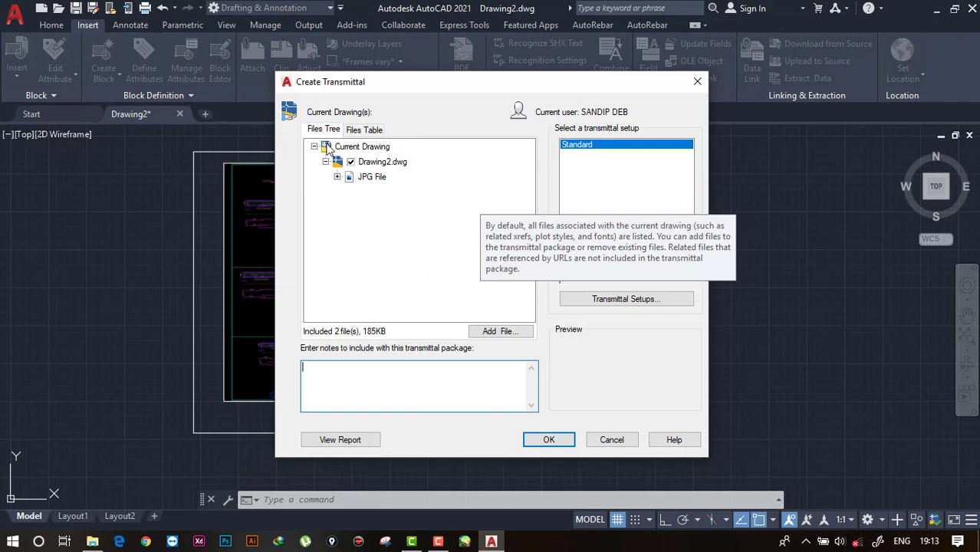
# - Package Drawing2 with 0_9.jpg as Drawing2 - Standard.zip on the Desktop
pyautogui.click(337, 177)
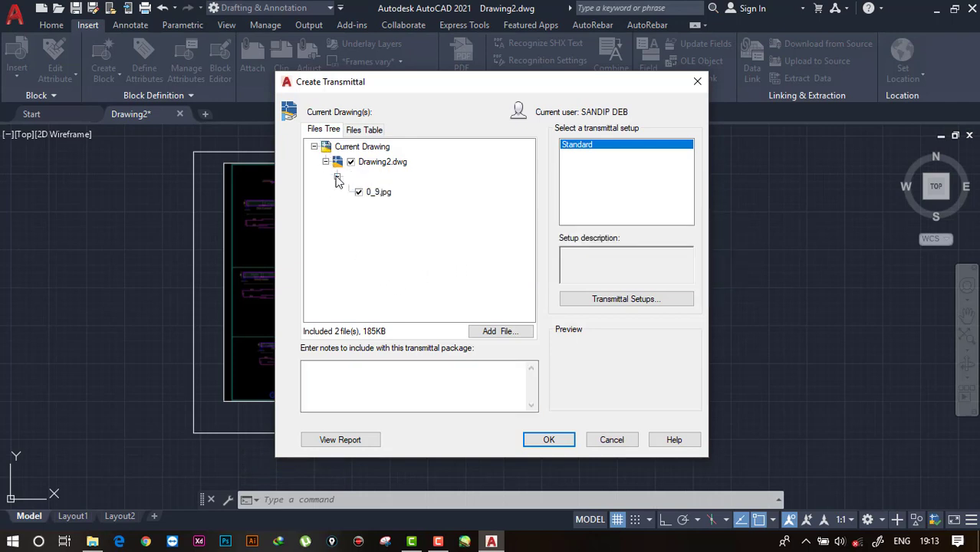
pyautogui.click(337, 177)
pyautogui.click(337, 177)
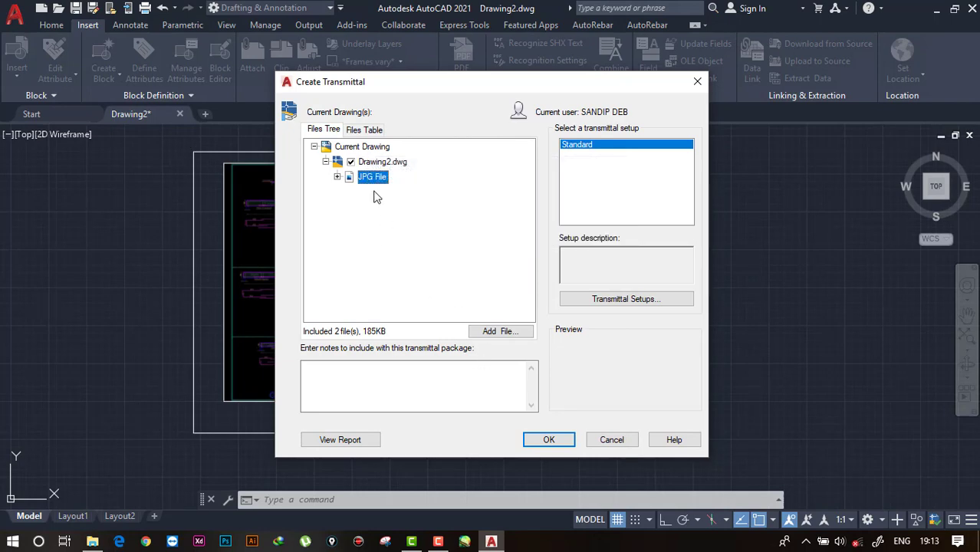
pyautogui.click(539, 443)
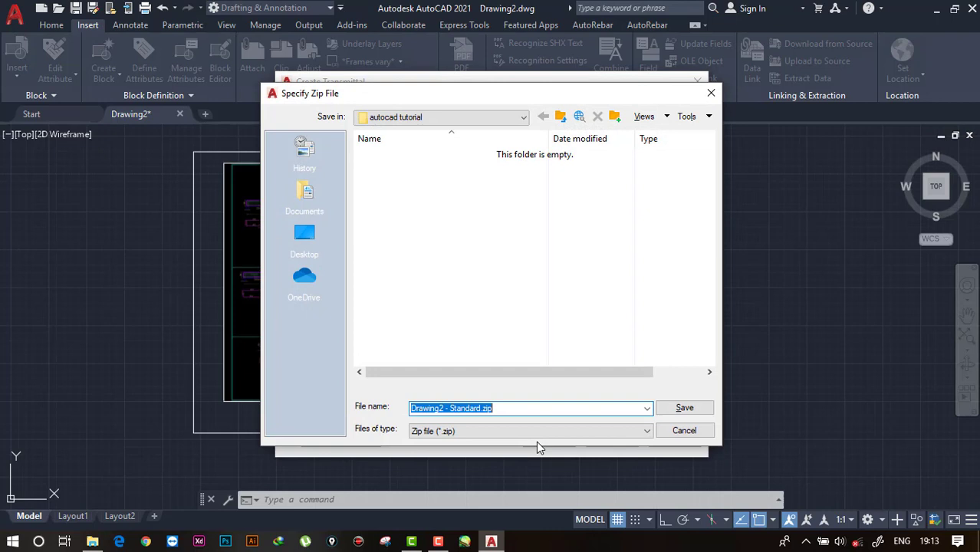
pyautogui.click(312, 234)
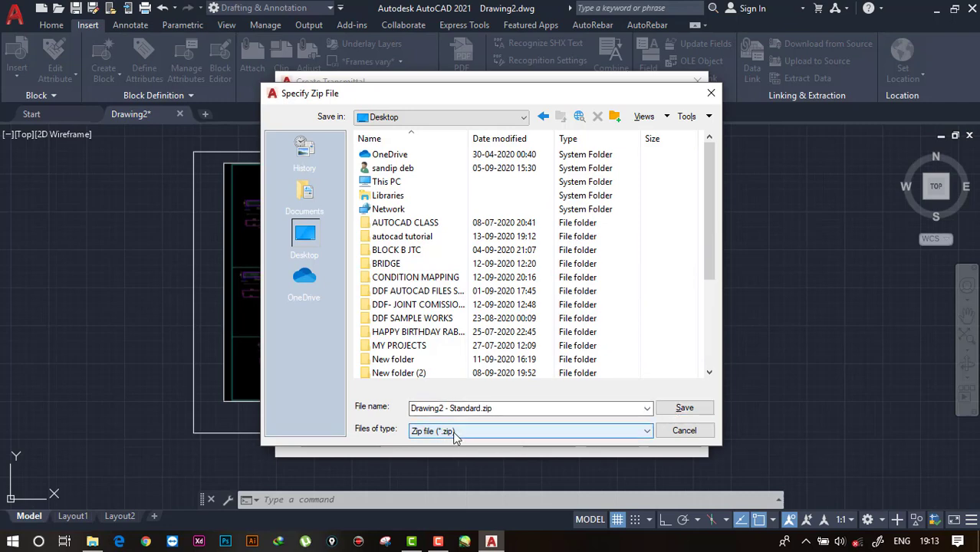
pyautogui.click(679, 411)
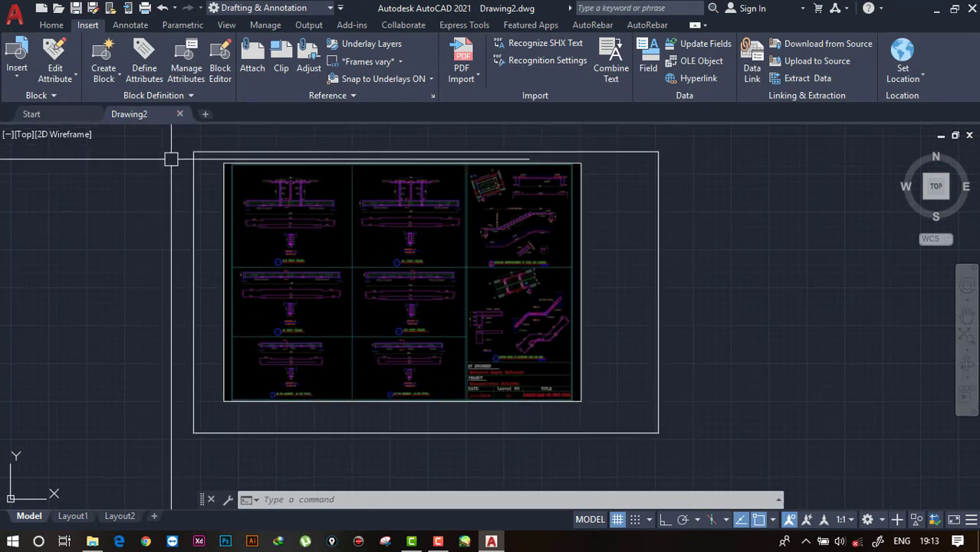
# - Close Drawing2 and check the Drawing2 - Standard zip and 0_9 image on the desktop
pyautogui.click(178, 115)
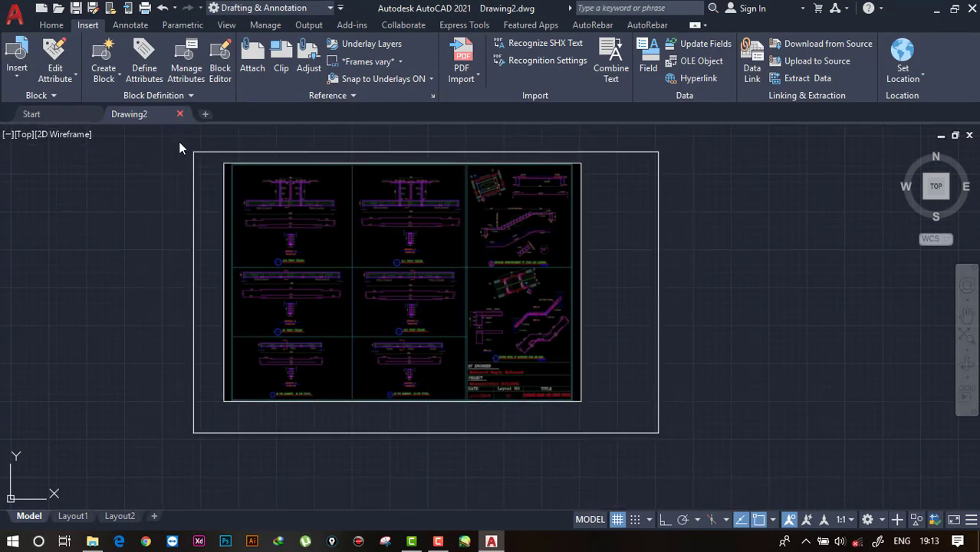
pyautogui.click(935, 11)
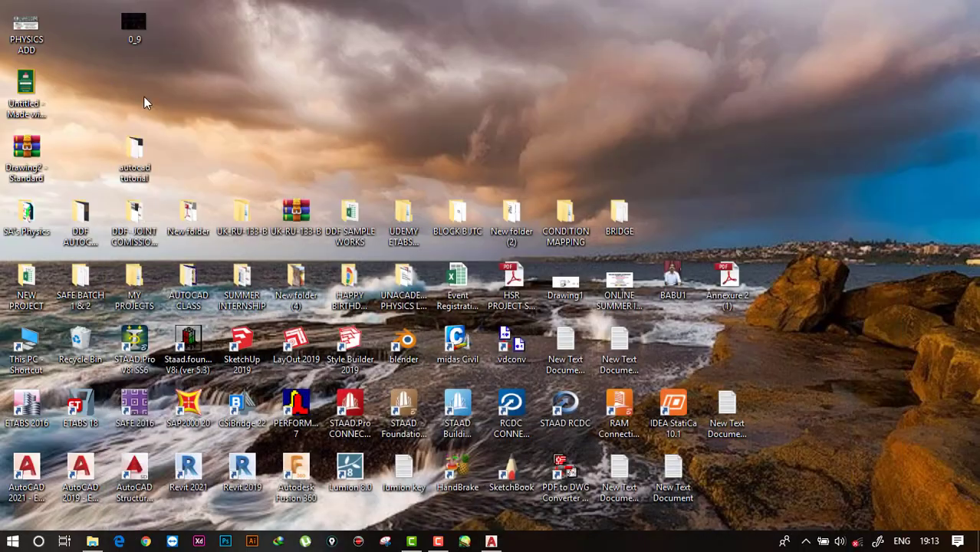
pyautogui.click(28, 153)
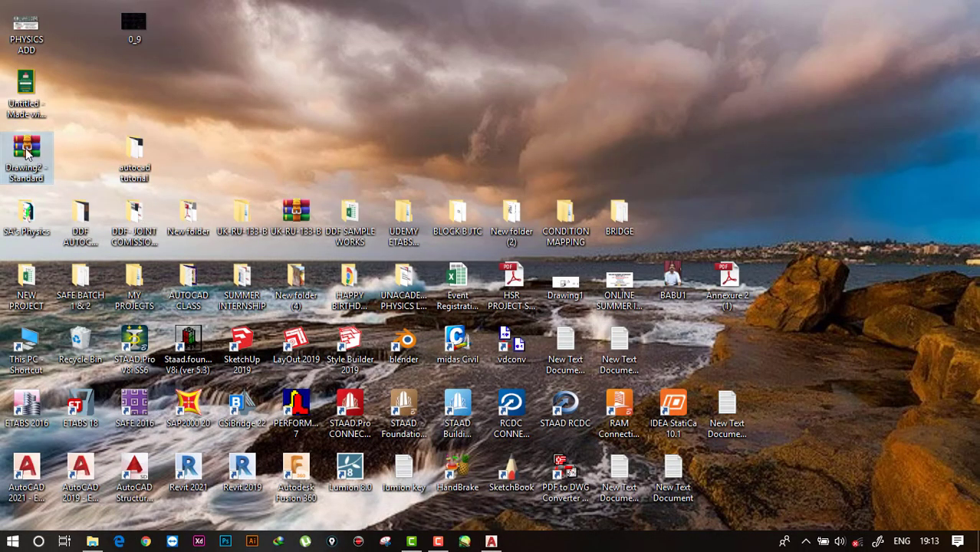
pyautogui.click(134, 27)
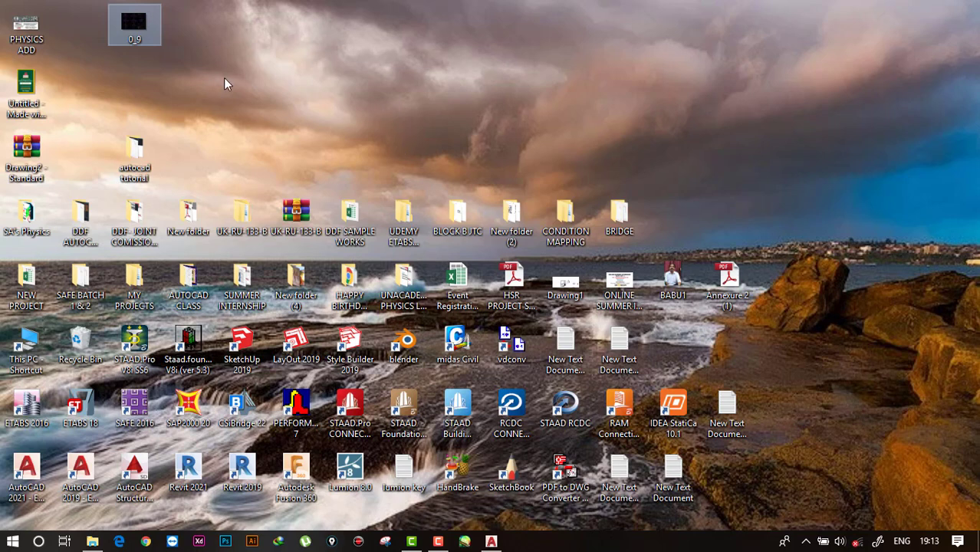
# - Move the 0_9 image back to New Volume (E:) and check the autocad tutorial folder
pyautogui.click(92, 541)
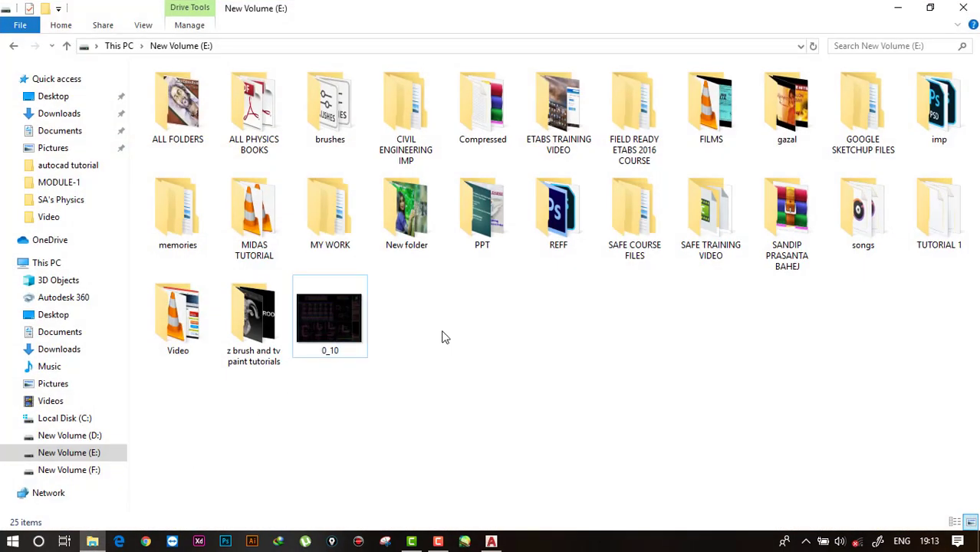
pyautogui.click(898, 7)
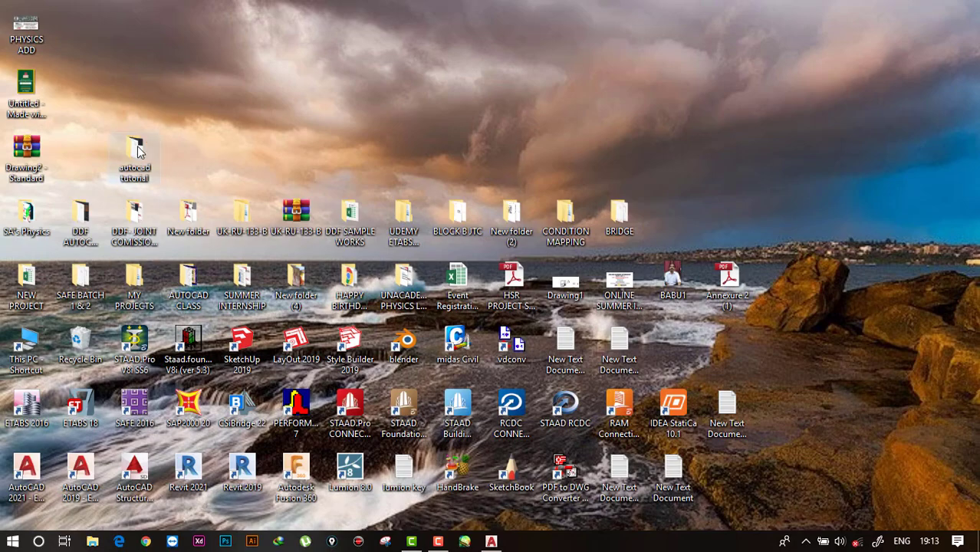
pyautogui.doubleClick(140, 149)
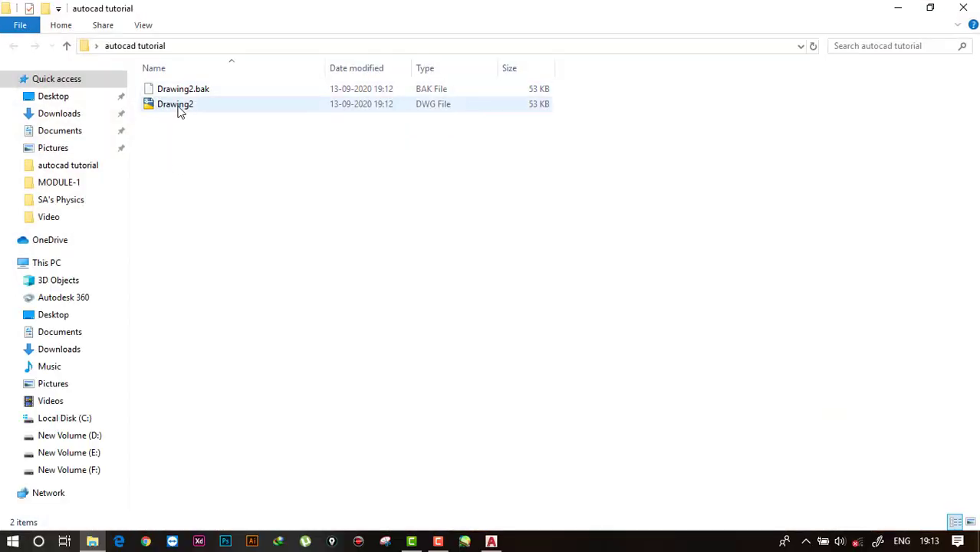
pyautogui.click(898, 8)
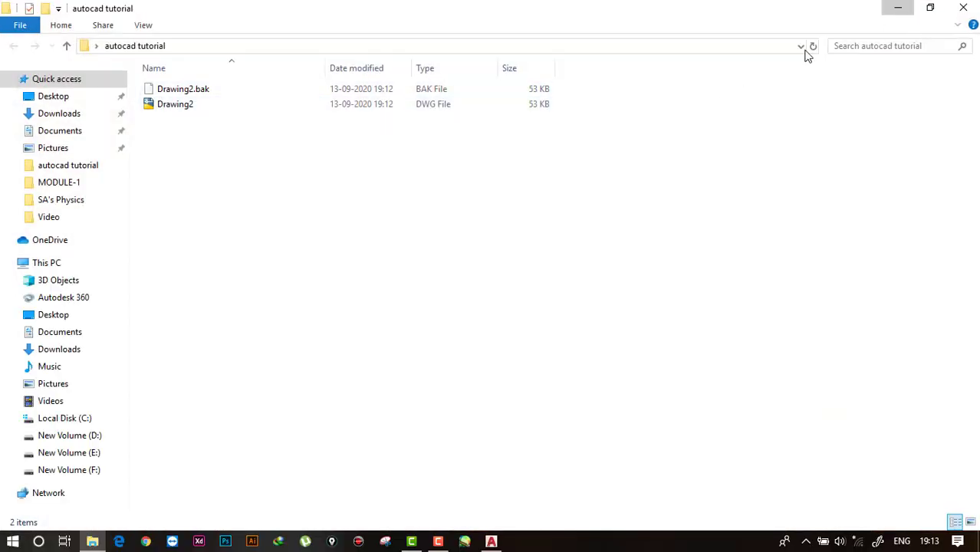
# - Reopen the original Drawing2 from the autocad tutorial folder, showing the unresolved 0_9.jpg
pyautogui.click(491, 542)
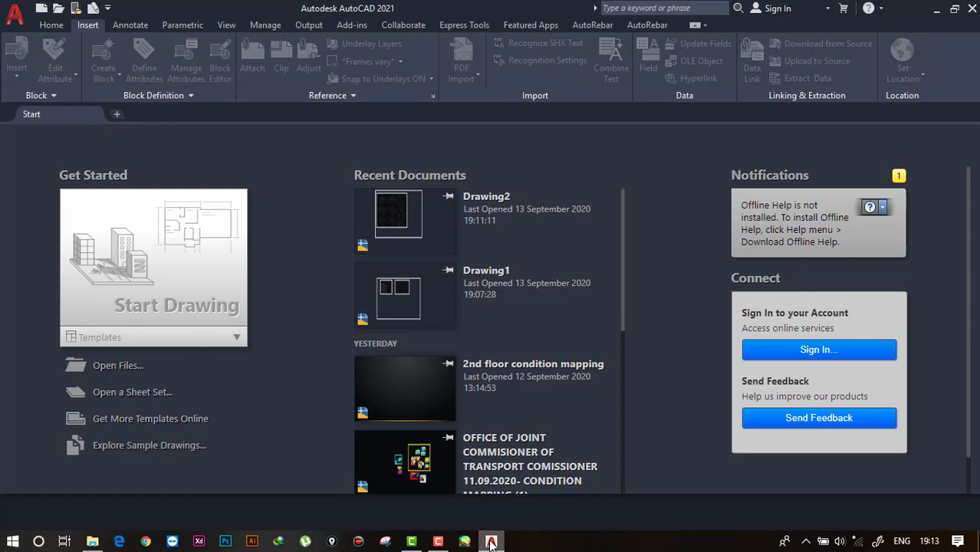
pyautogui.click(140, 370)
pyautogui.click(305, 170)
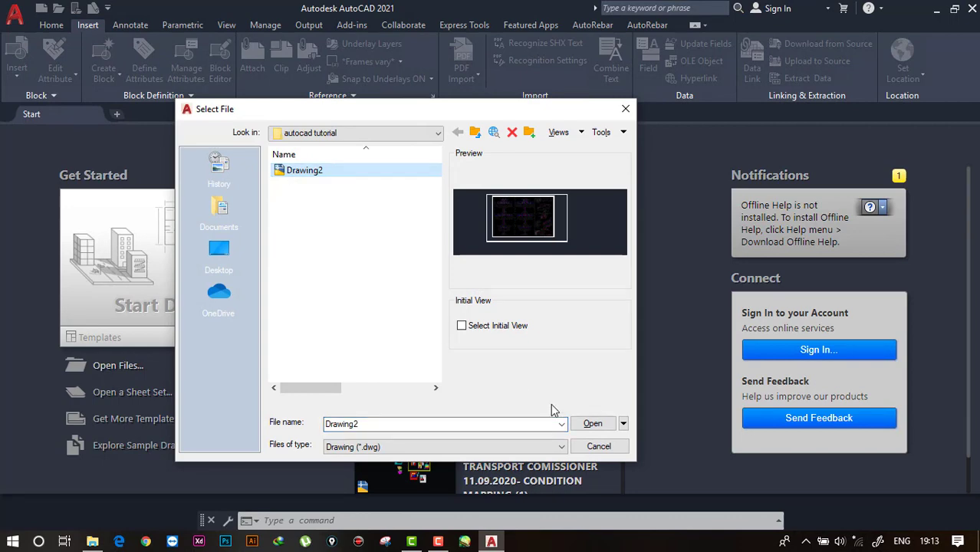
pyautogui.click(575, 422)
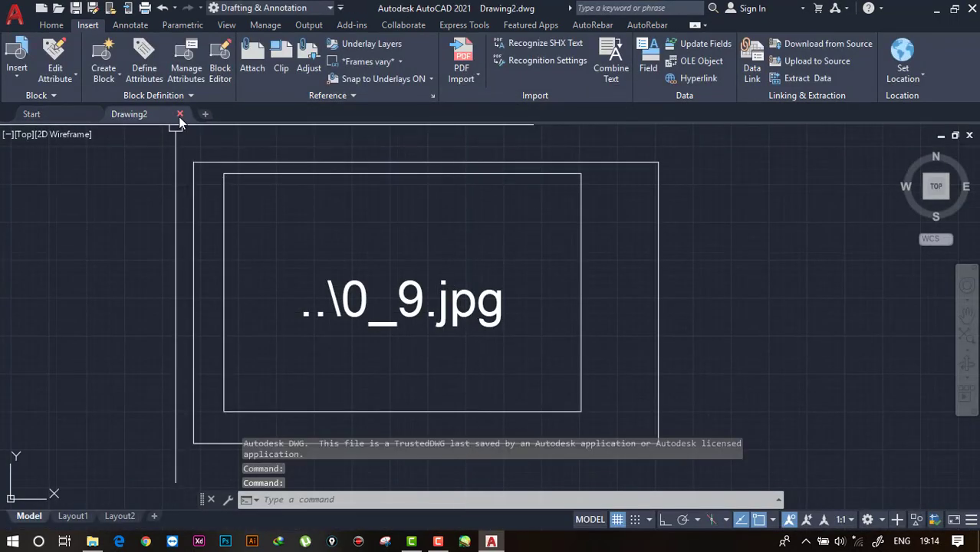
# - Close Drawing2 and extract the Drawing2 - Standard archive onto the desktop
pyautogui.click(180, 115)
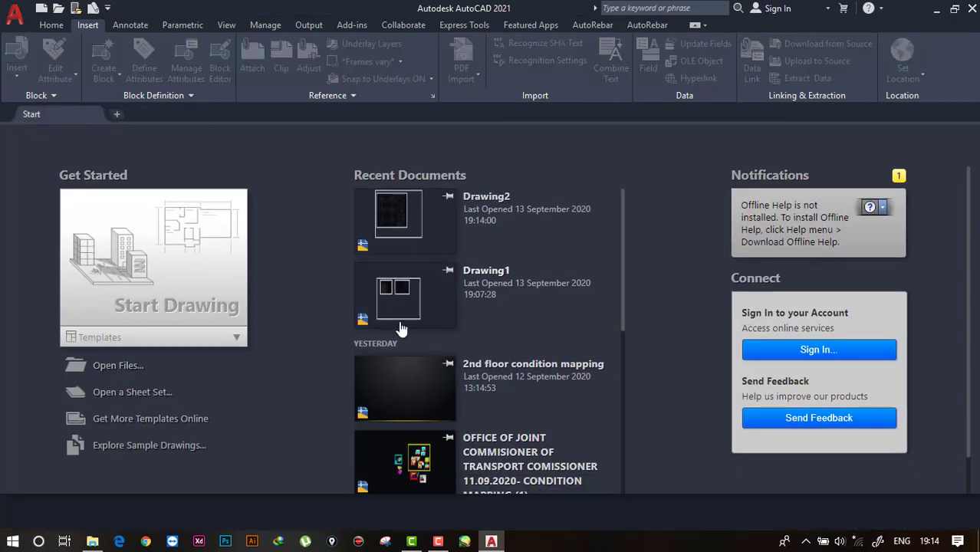
pyautogui.click(936, 8)
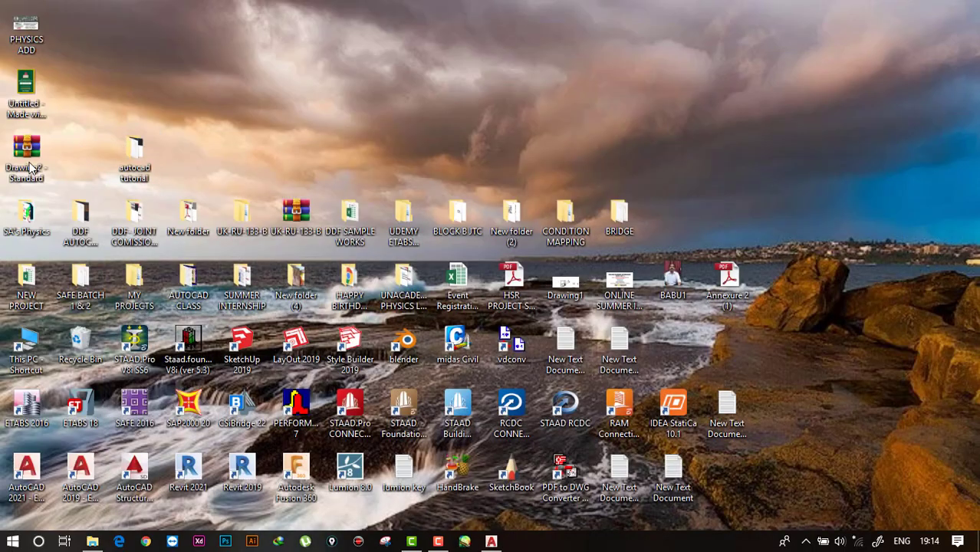
pyautogui.moveTo(31, 167); pyautogui.dragTo(306, 87)
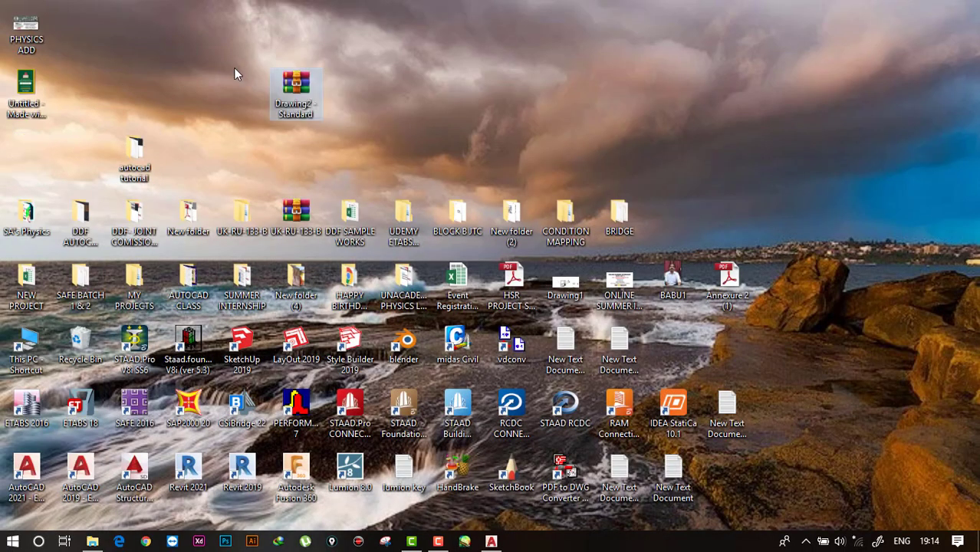
pyautogui.rightClick(281, 90)
pyautogui.click(355, 151)
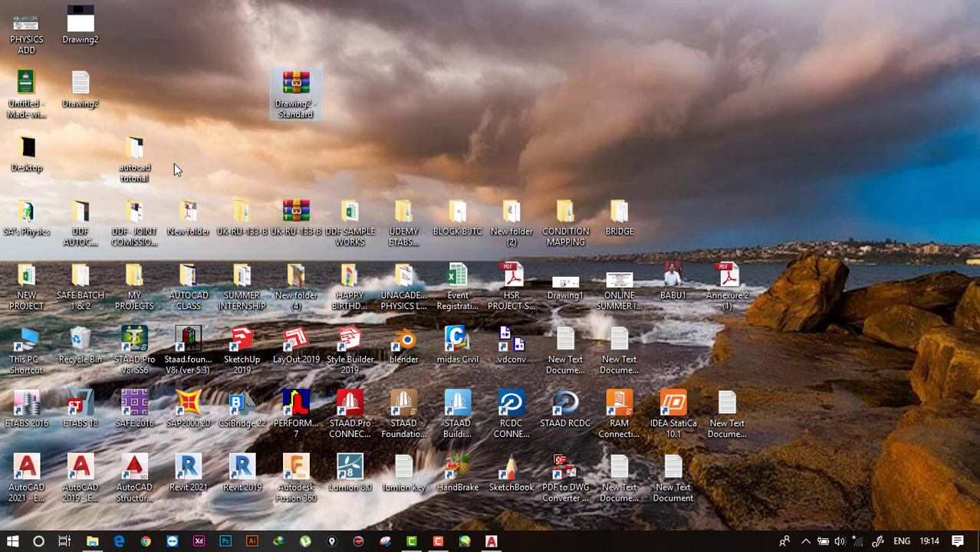
# - Delete the original Drawing2 files and extract the archive into a Drawing2 - Standard folder
pyautogui.moveTo(107, 48); pyautogui.dragTo(75, 102)
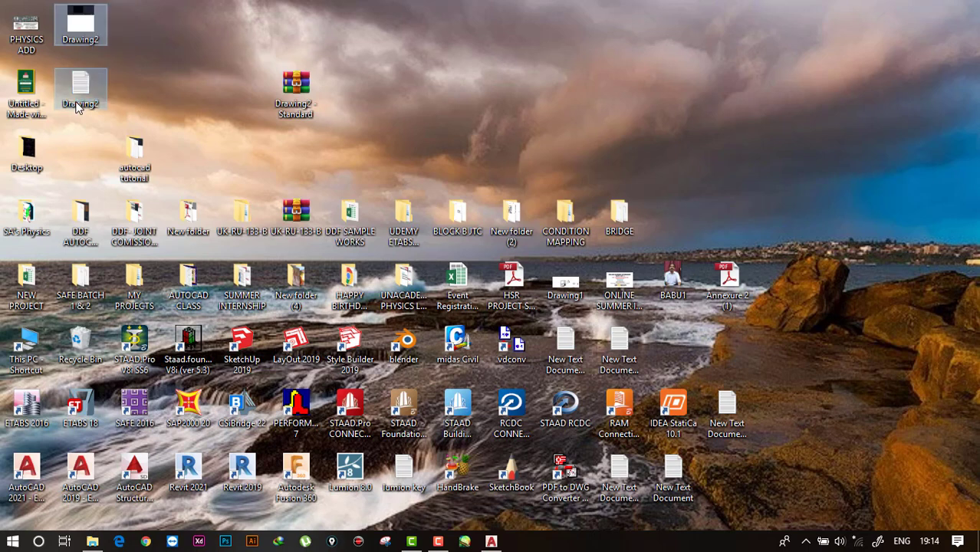
pyautogui.press('Delete')
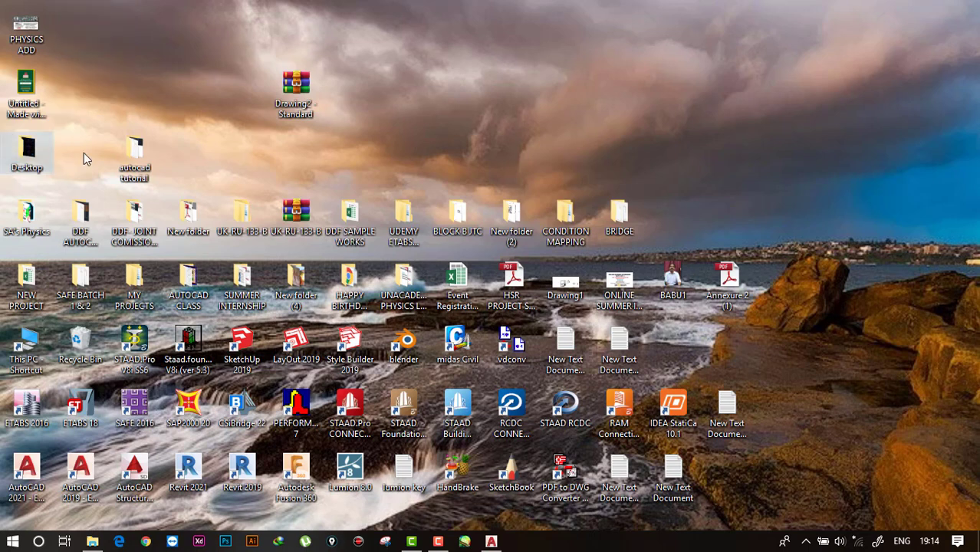
pyautogui.rightClick(299, 90)
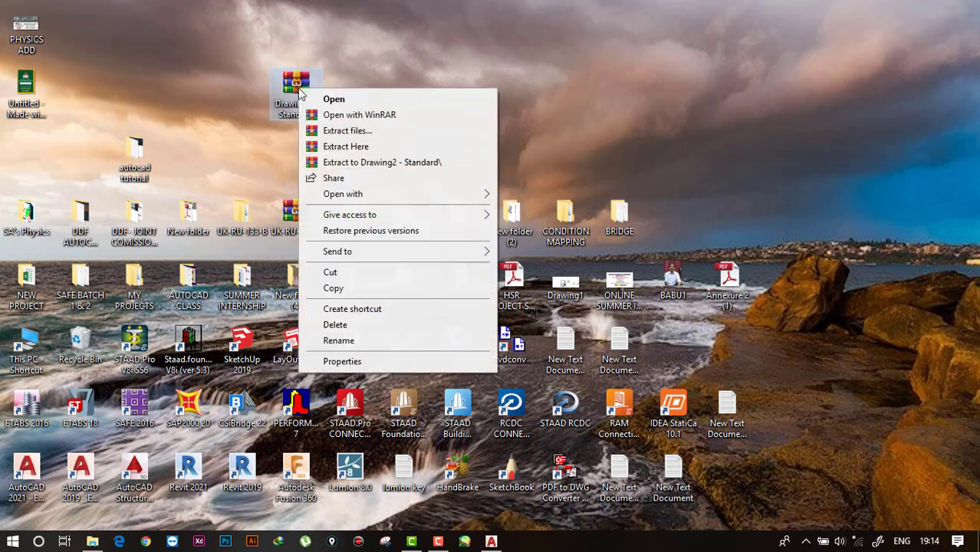
pyautogui.click(353, 162)
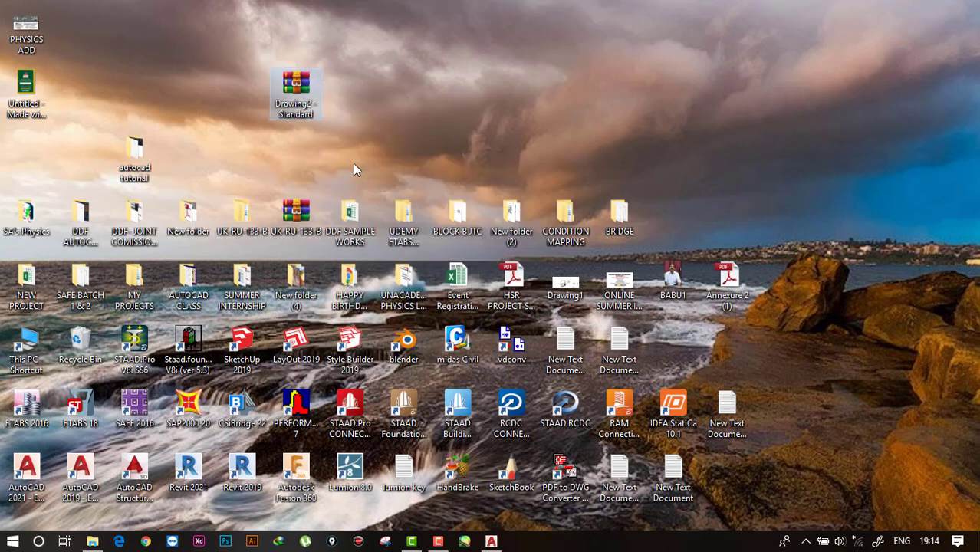
# - Inspect the extracted Drawing2 - Standard folder and its Desktop subfolder, then close it
pyautogui.click(49, 159)
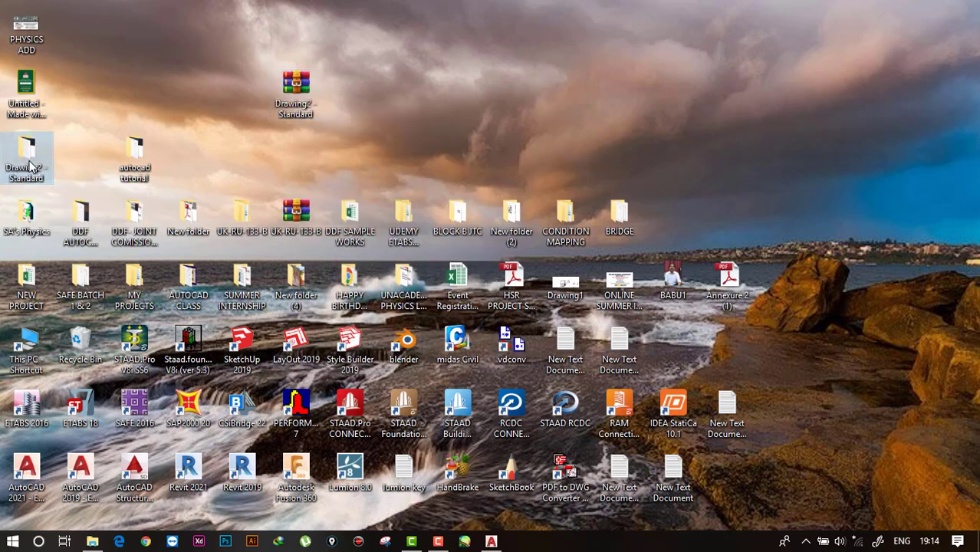
pyautogui.doubleClick(28, 167)
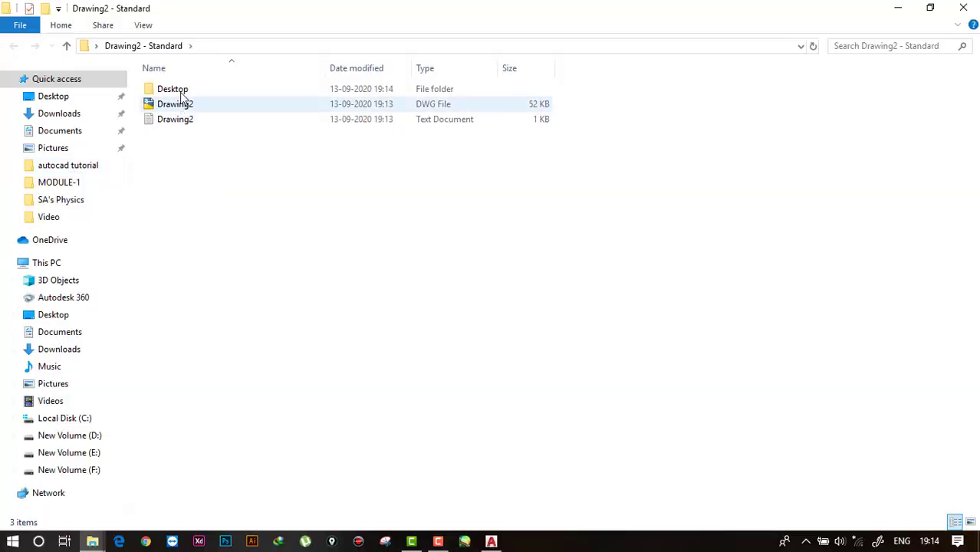
pyautogui.doubleClick(182, 89)
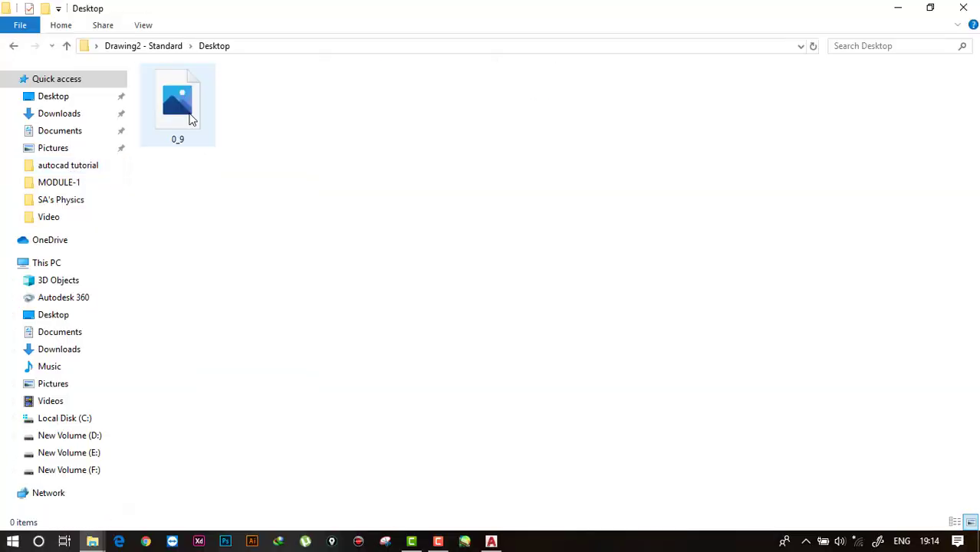
pyautogui.click(68, 48)
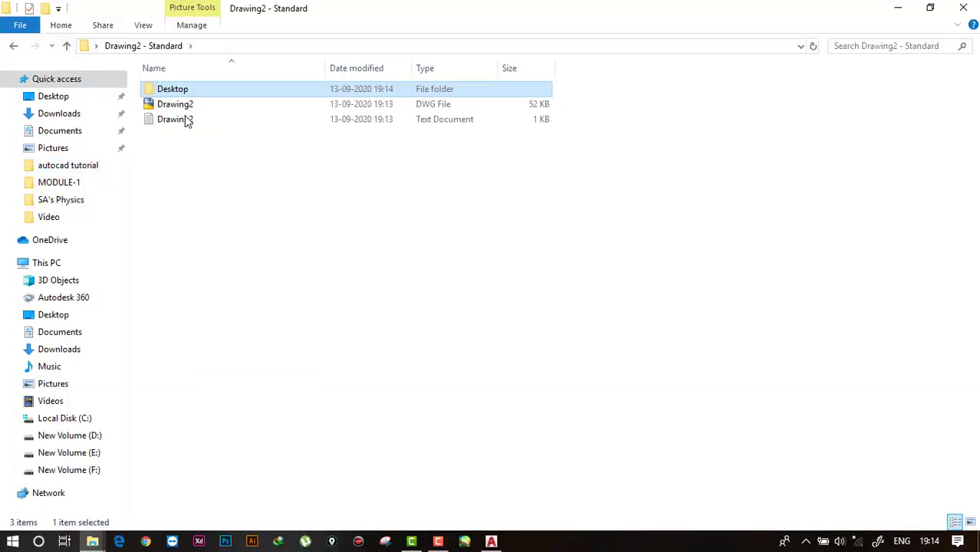
pyautogui.click(963, 8)
# - Open Drawing2.dwg from the extracted Desktop > Drawing2 - Standard folder in AutoCAD
pyautogui.click(492, 542)
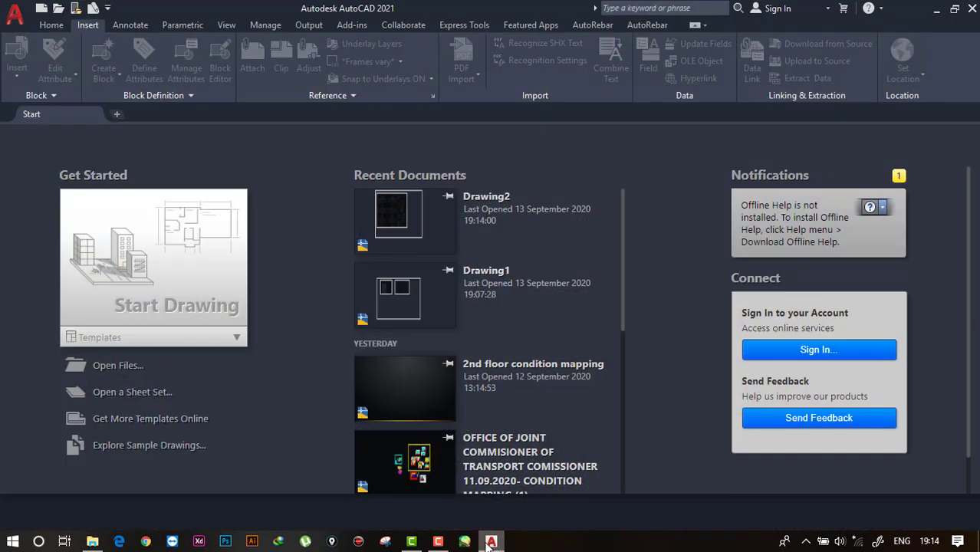
pyautogui.click(113, 366)
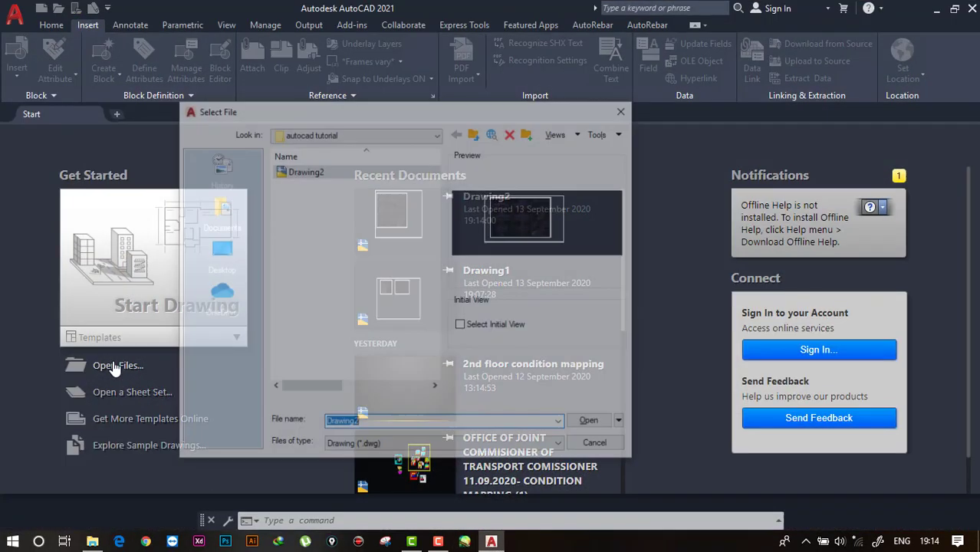
pyautogui.click(474, 133)
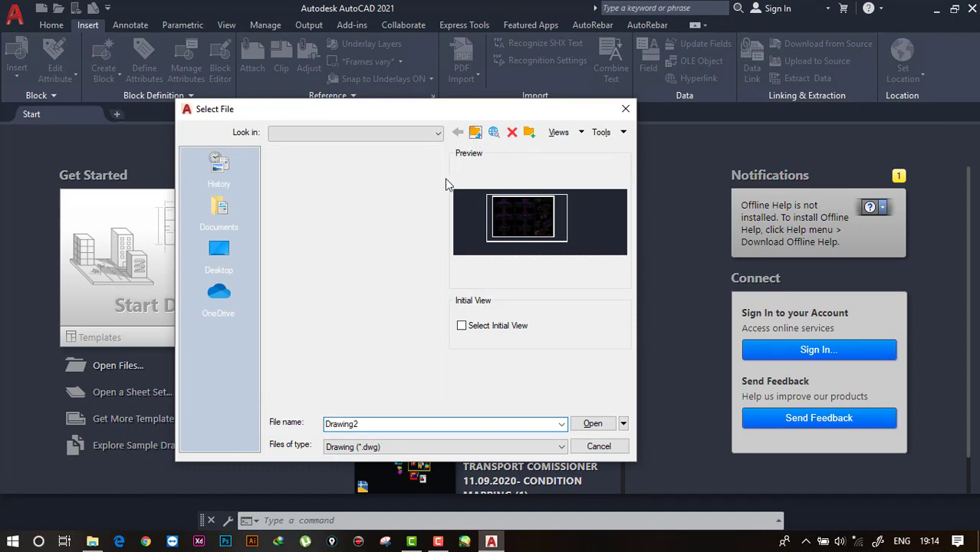
pyautogui.scroll(-2, 328, 359)
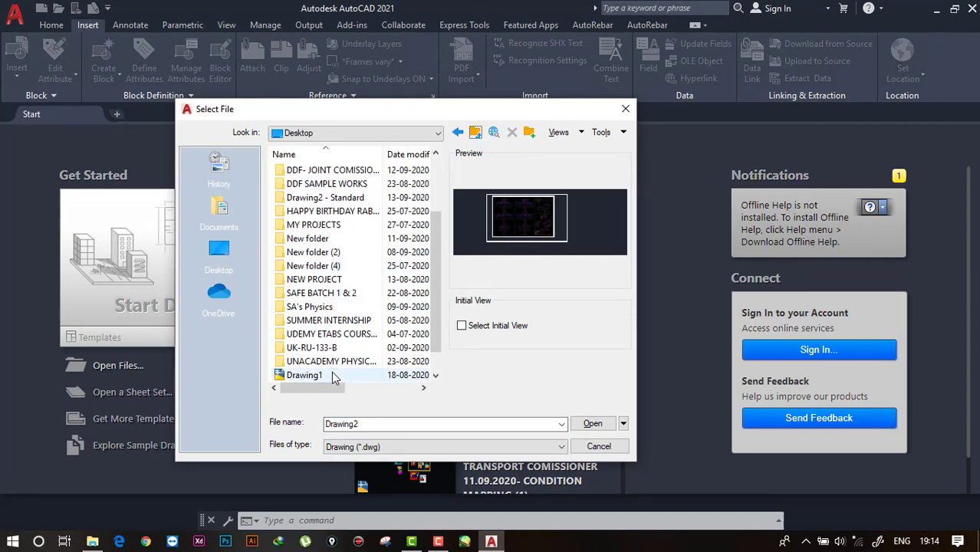
pyautogui.scroll(-1, 330, 357)
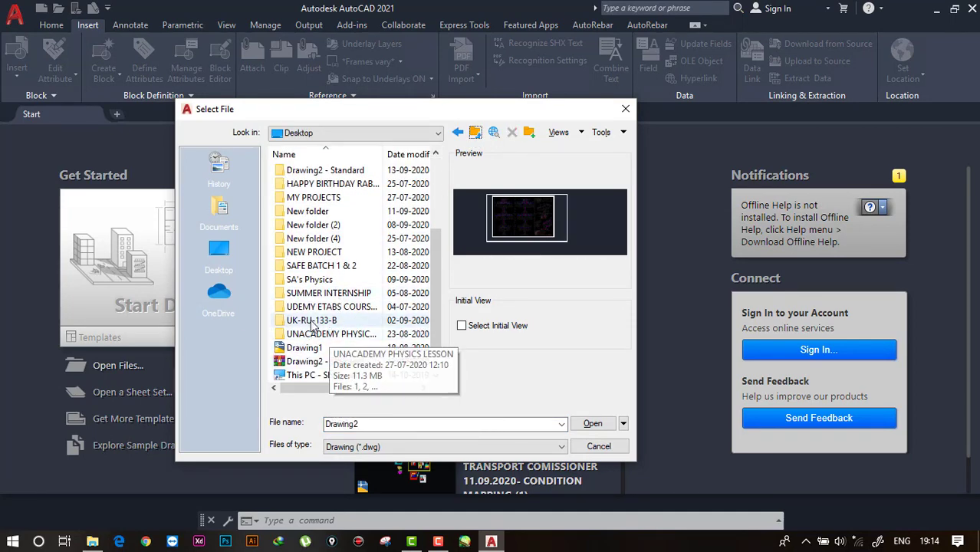
pyautogui.scroll(1, 322, 265)
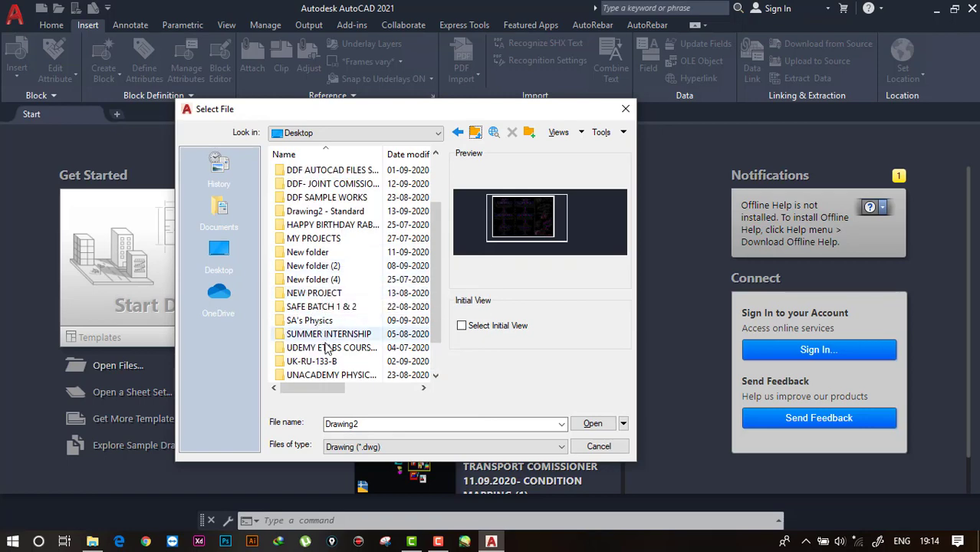
pyautogui.scroll(1, 328, 306)
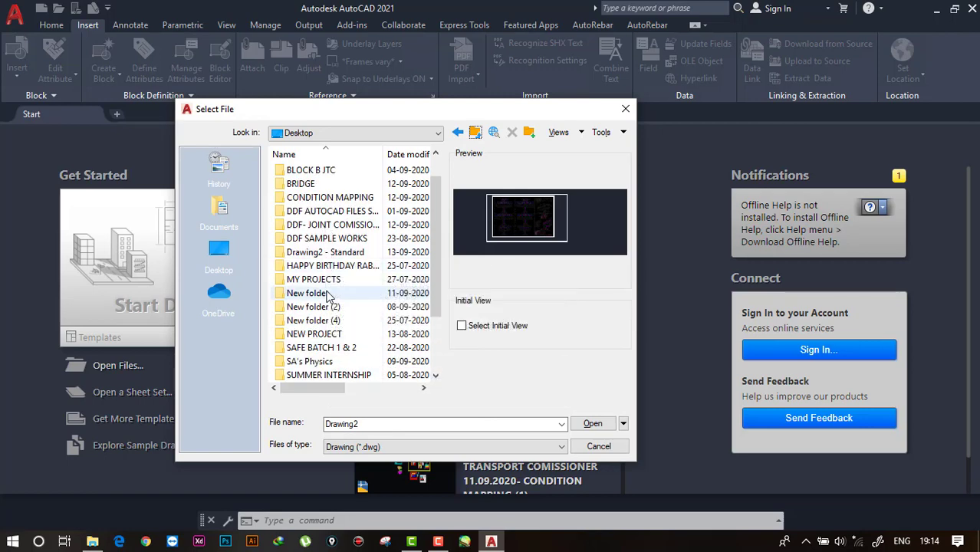
pyautogui.doubleClick(327, 252)
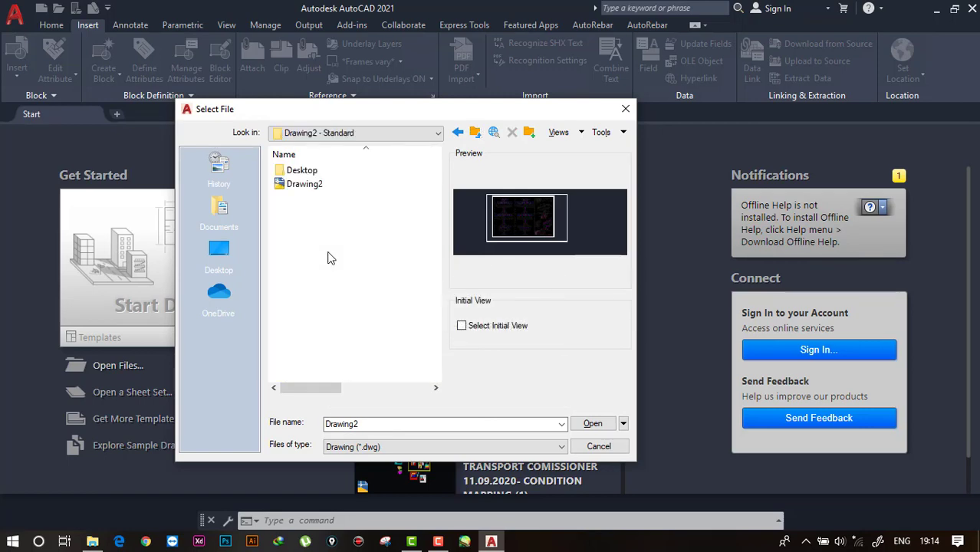
pyautogui.click(303, 187)
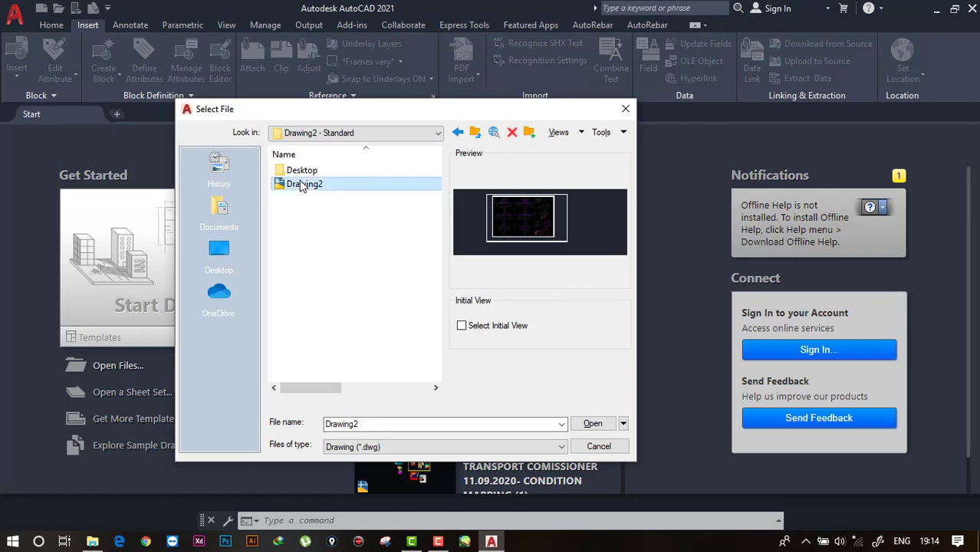
pyautogui.click(590, 424)
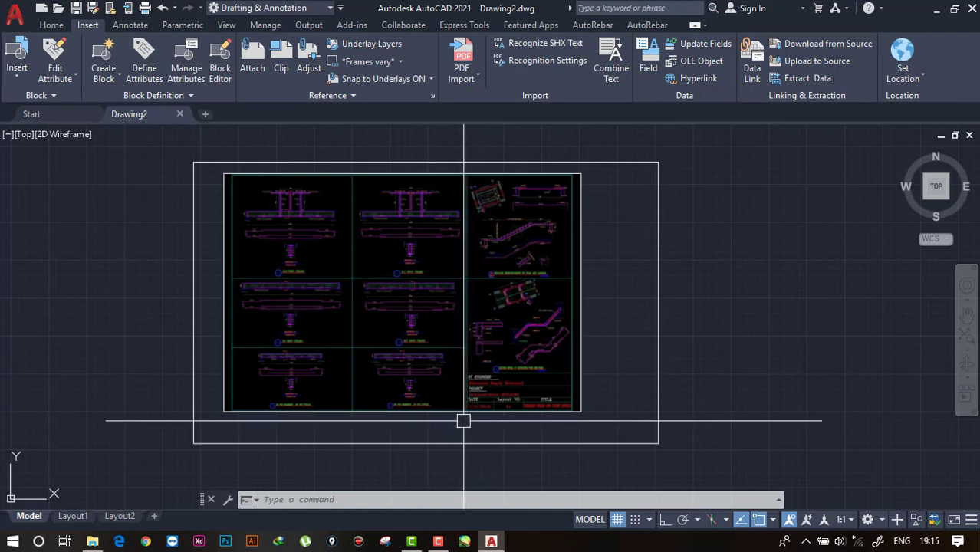
# - Move the extracted Drawing2 - Standard folder beside the zip, then return to the Drawing2 drawing
pyautogui.click(936, 8)
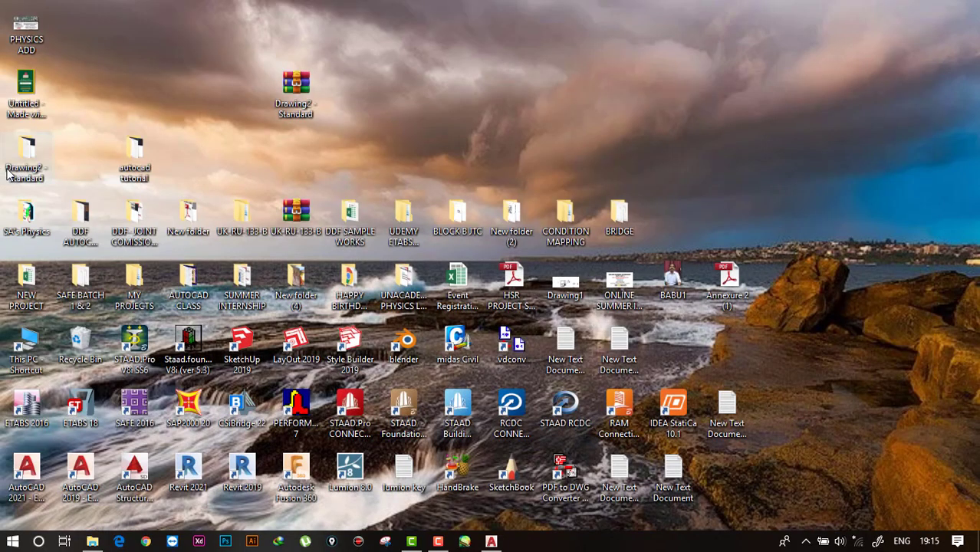
pyautogui.moveTo(15, 168); pyautogui.dragTo(390, 101)
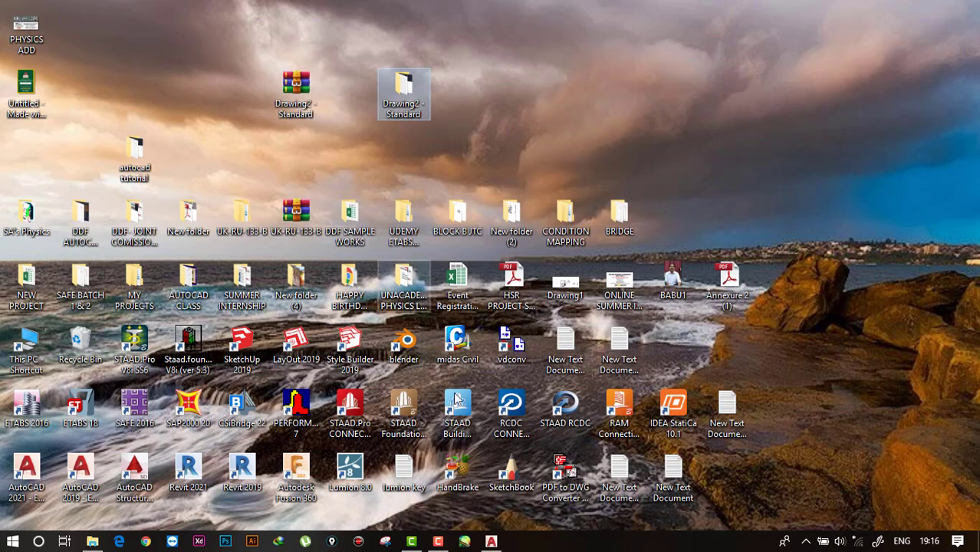
pyautogui.click(486, 536)
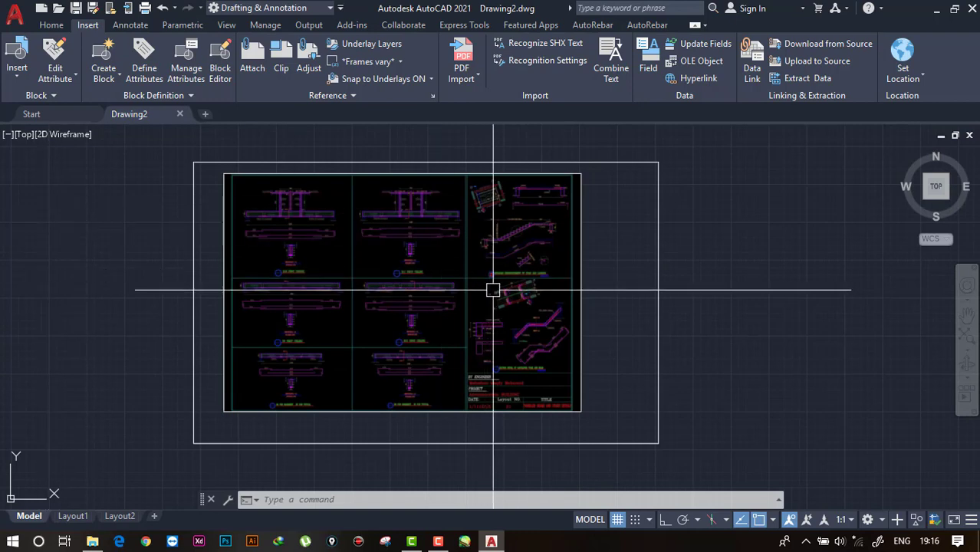
pyautogui.moveTo(494, 286); pyautogui.dragTo(534, 271, button='middle')
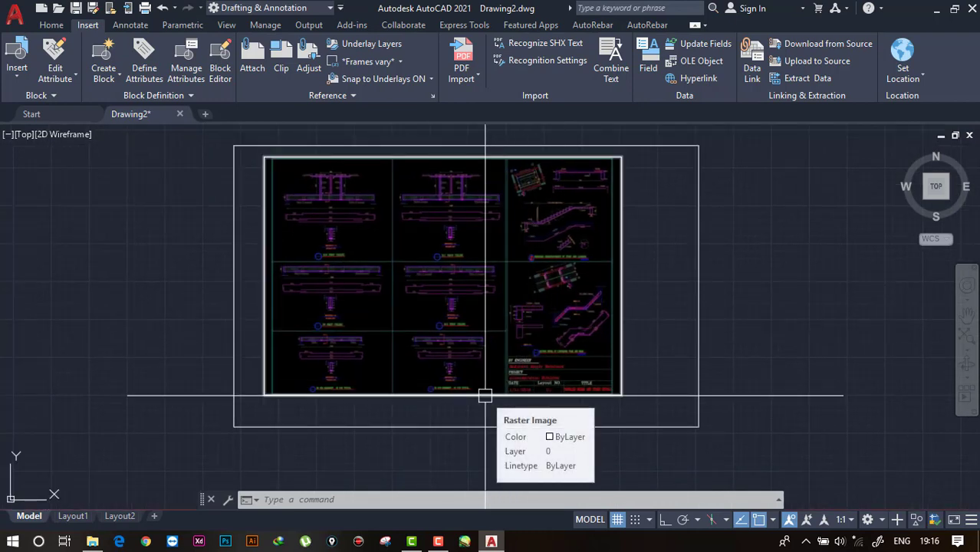
pyautogui.moveTo(484, 396); pyautogui.dragTo(473, 430, button='middle')
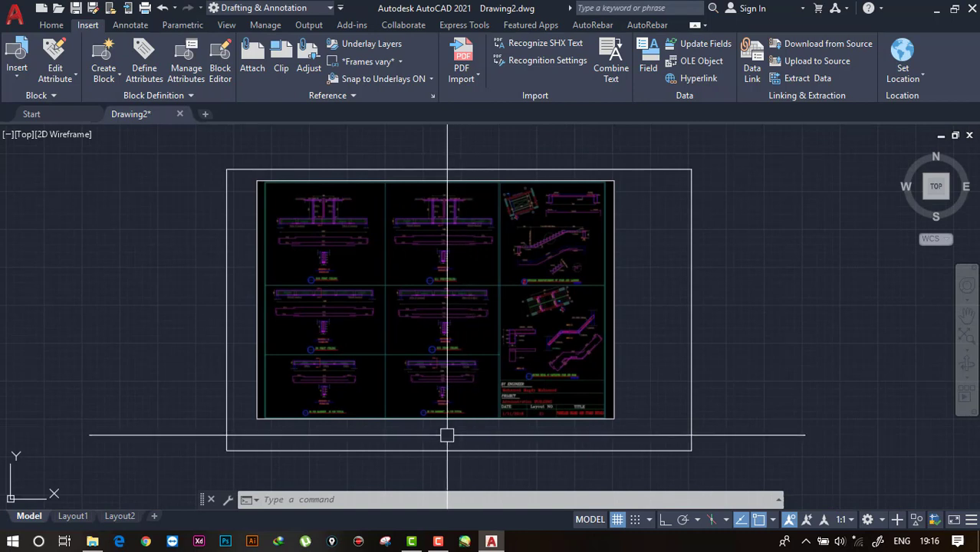